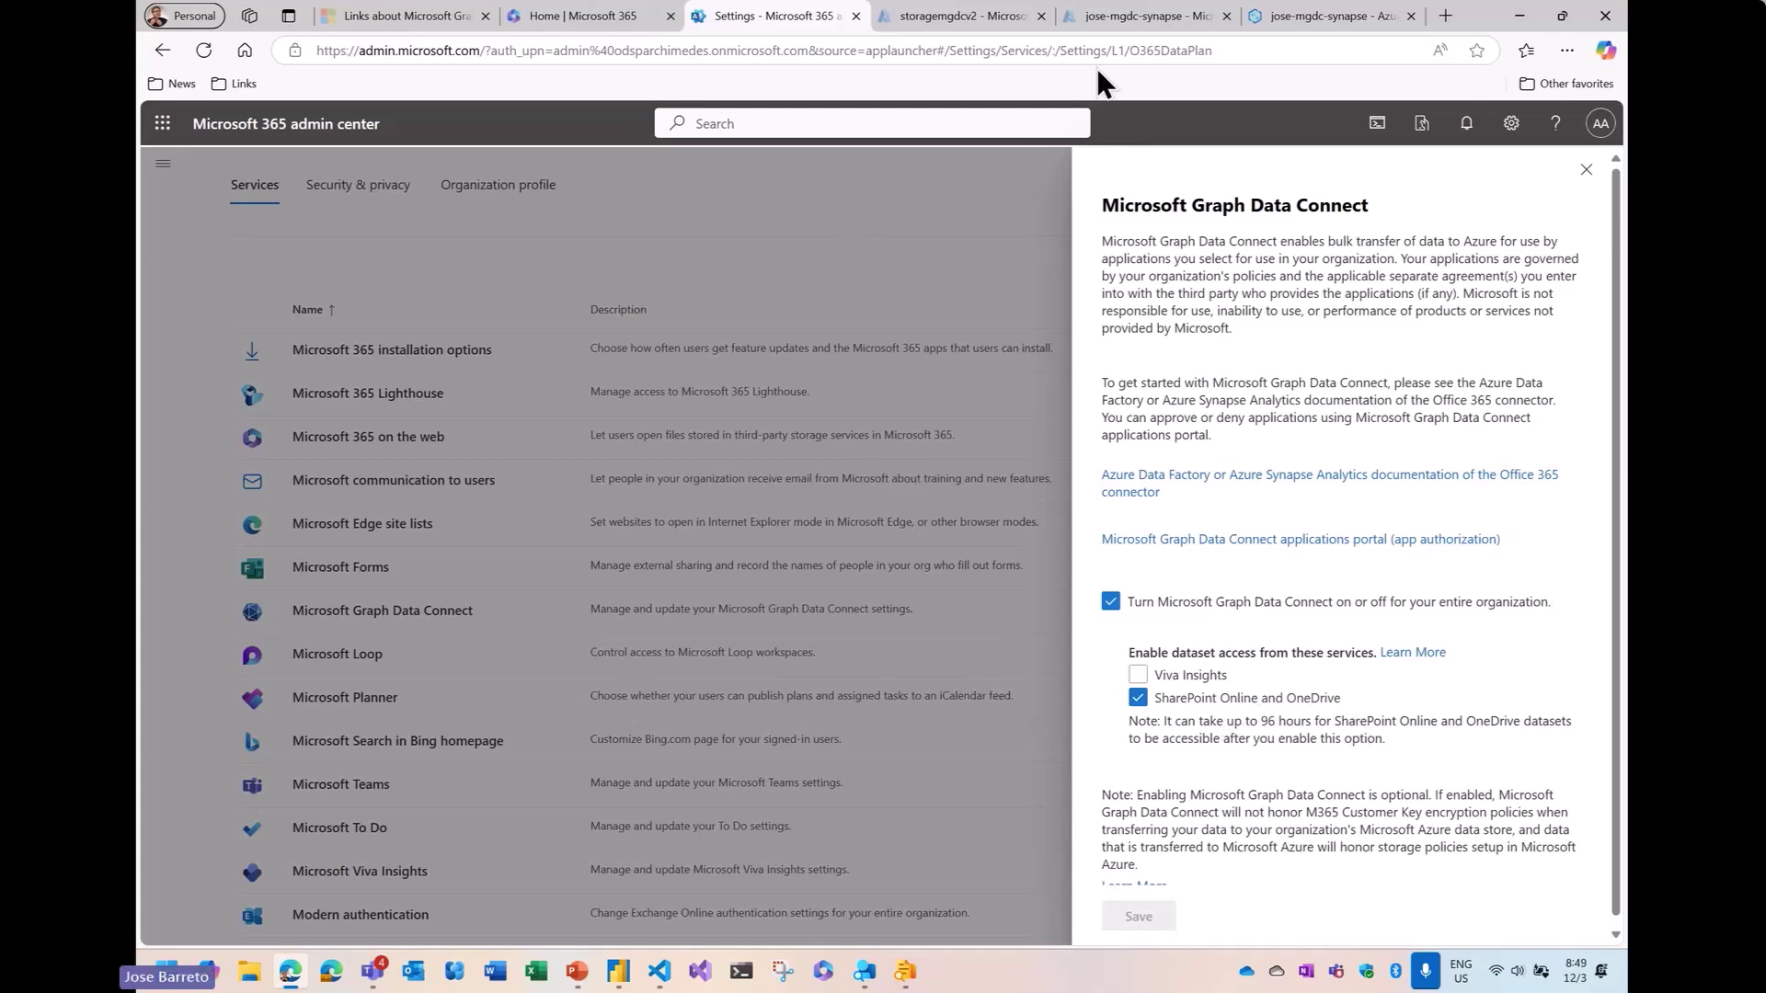
# Close the Graph Data Connect settings and switch to the storagemgdcv2 storage browser's mgdcdata sites folder
pyautogui.click(1586, 173)
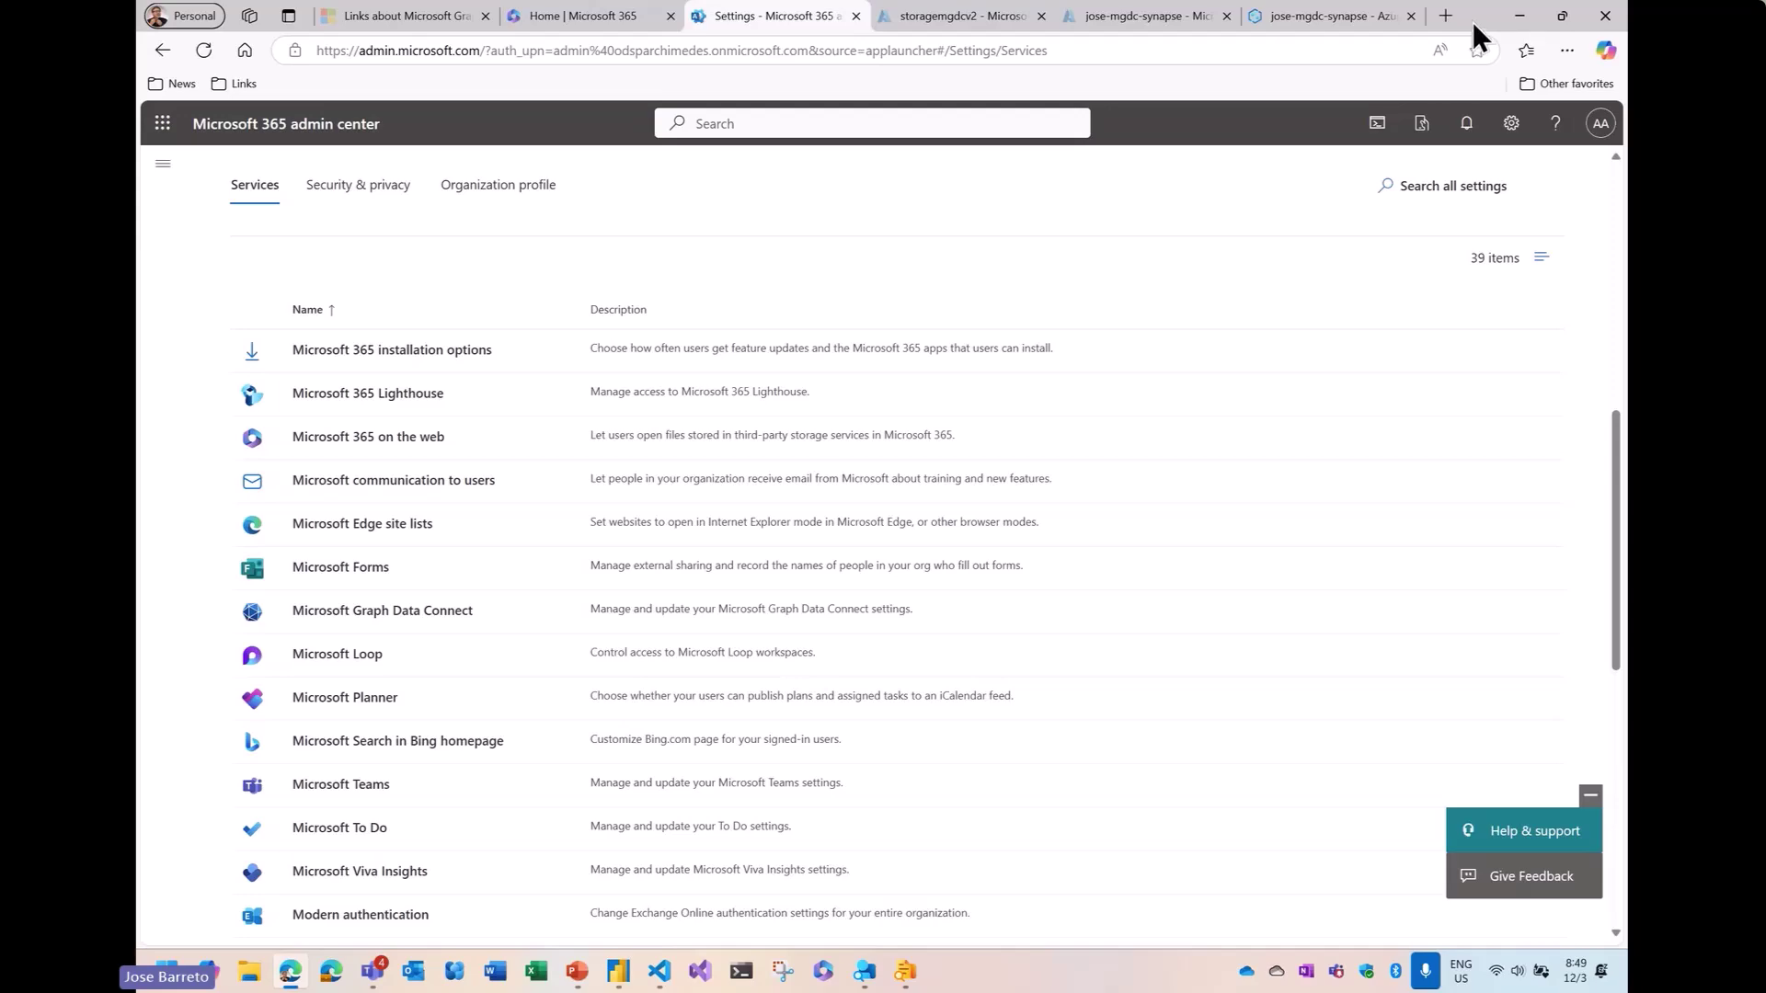
pyautogui.moveTo(1470, 20); pyautogui.dragTo(1350, 97)
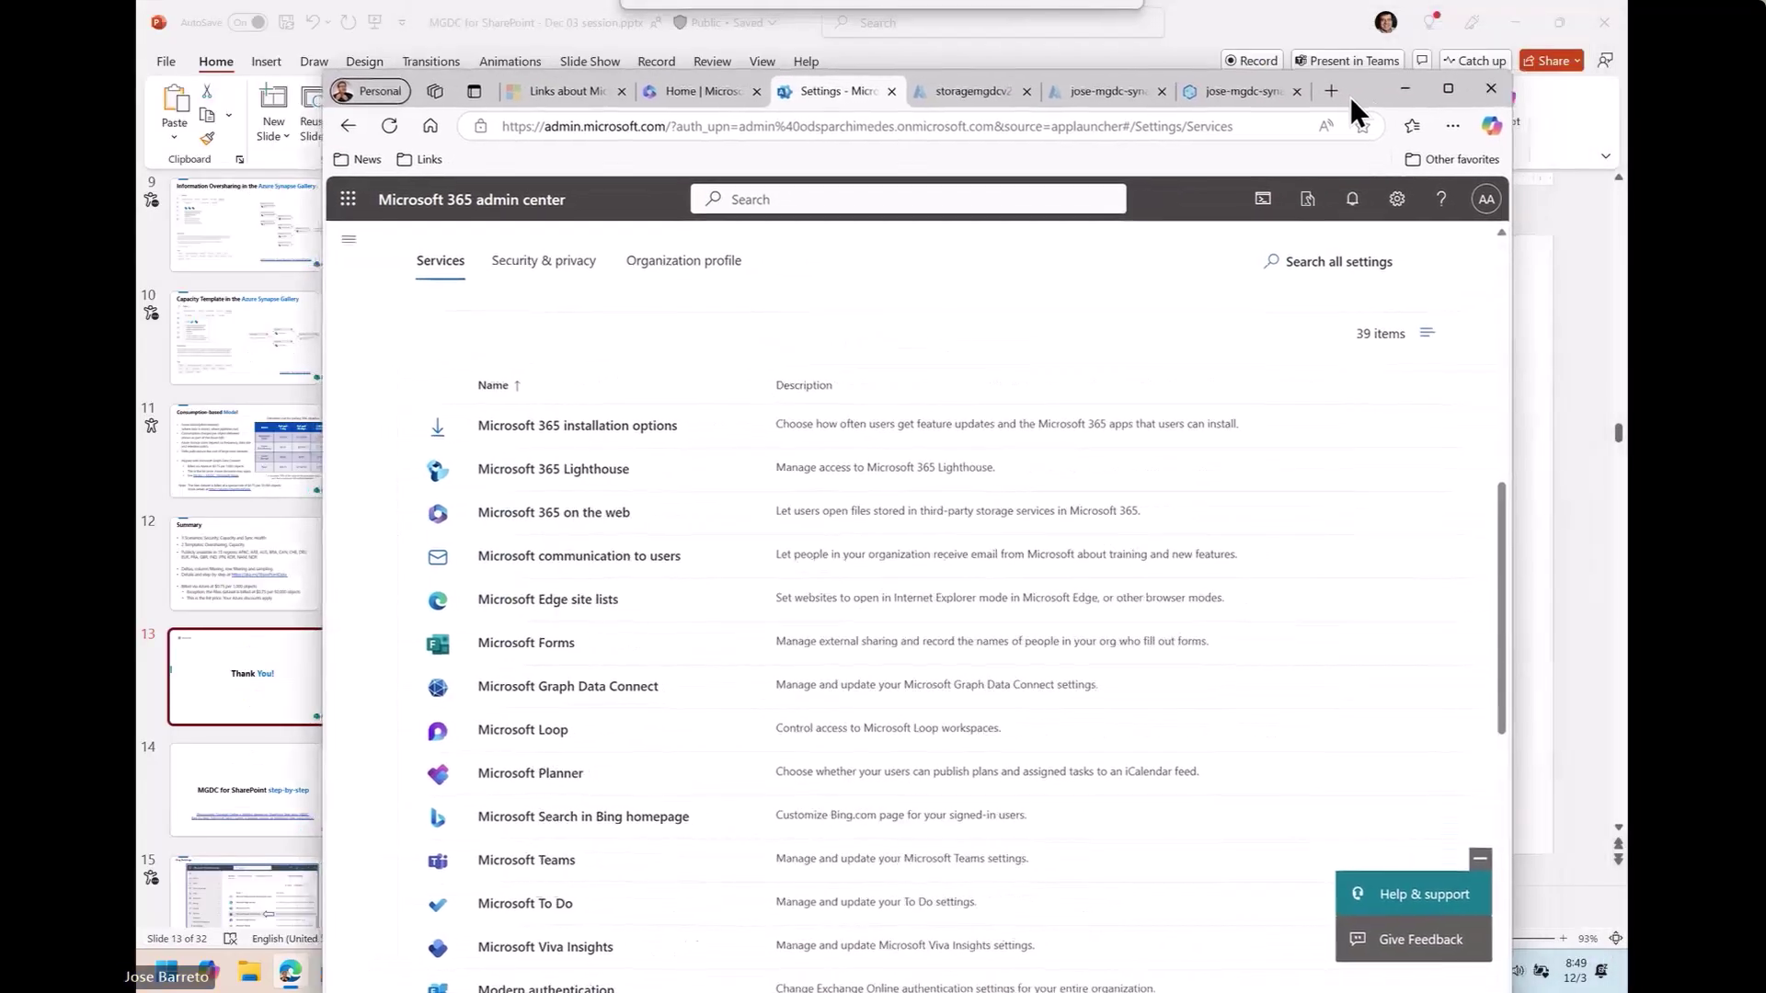
pyautogui.click(963, 90)
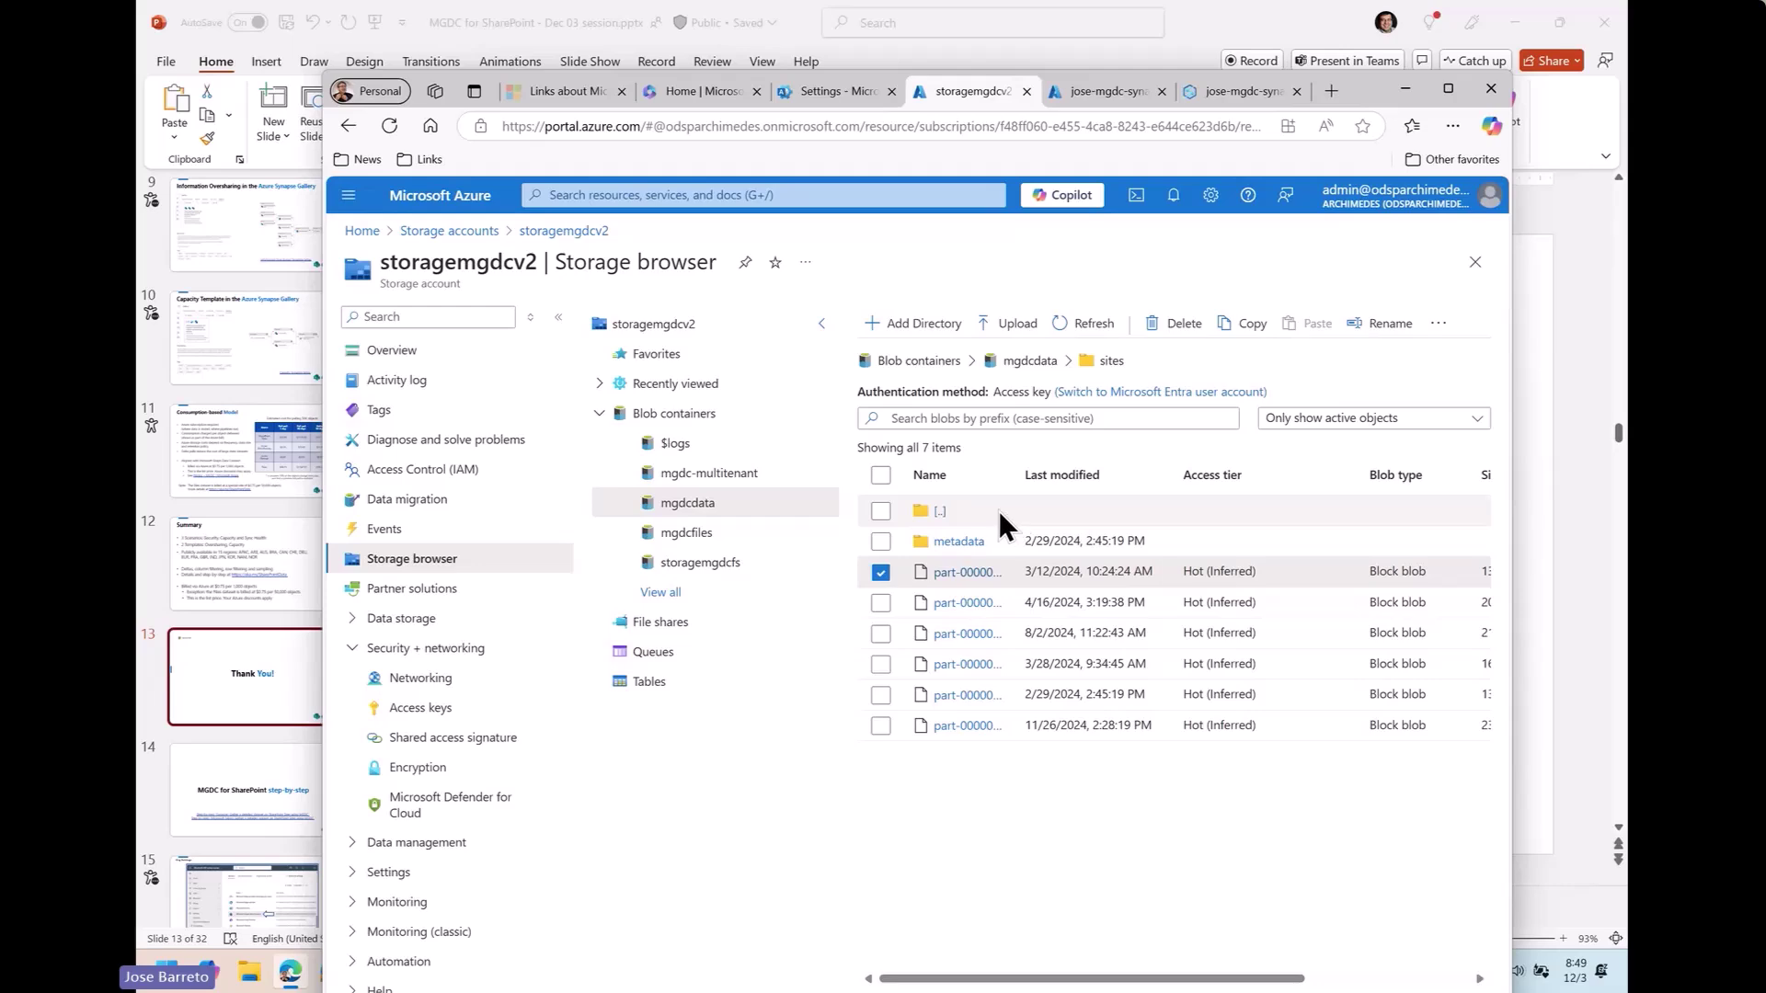
# Maximize the browser and collapse the storage account menu to show full blob names, then switch to Power BI
pyautogui.click(1447, 89)
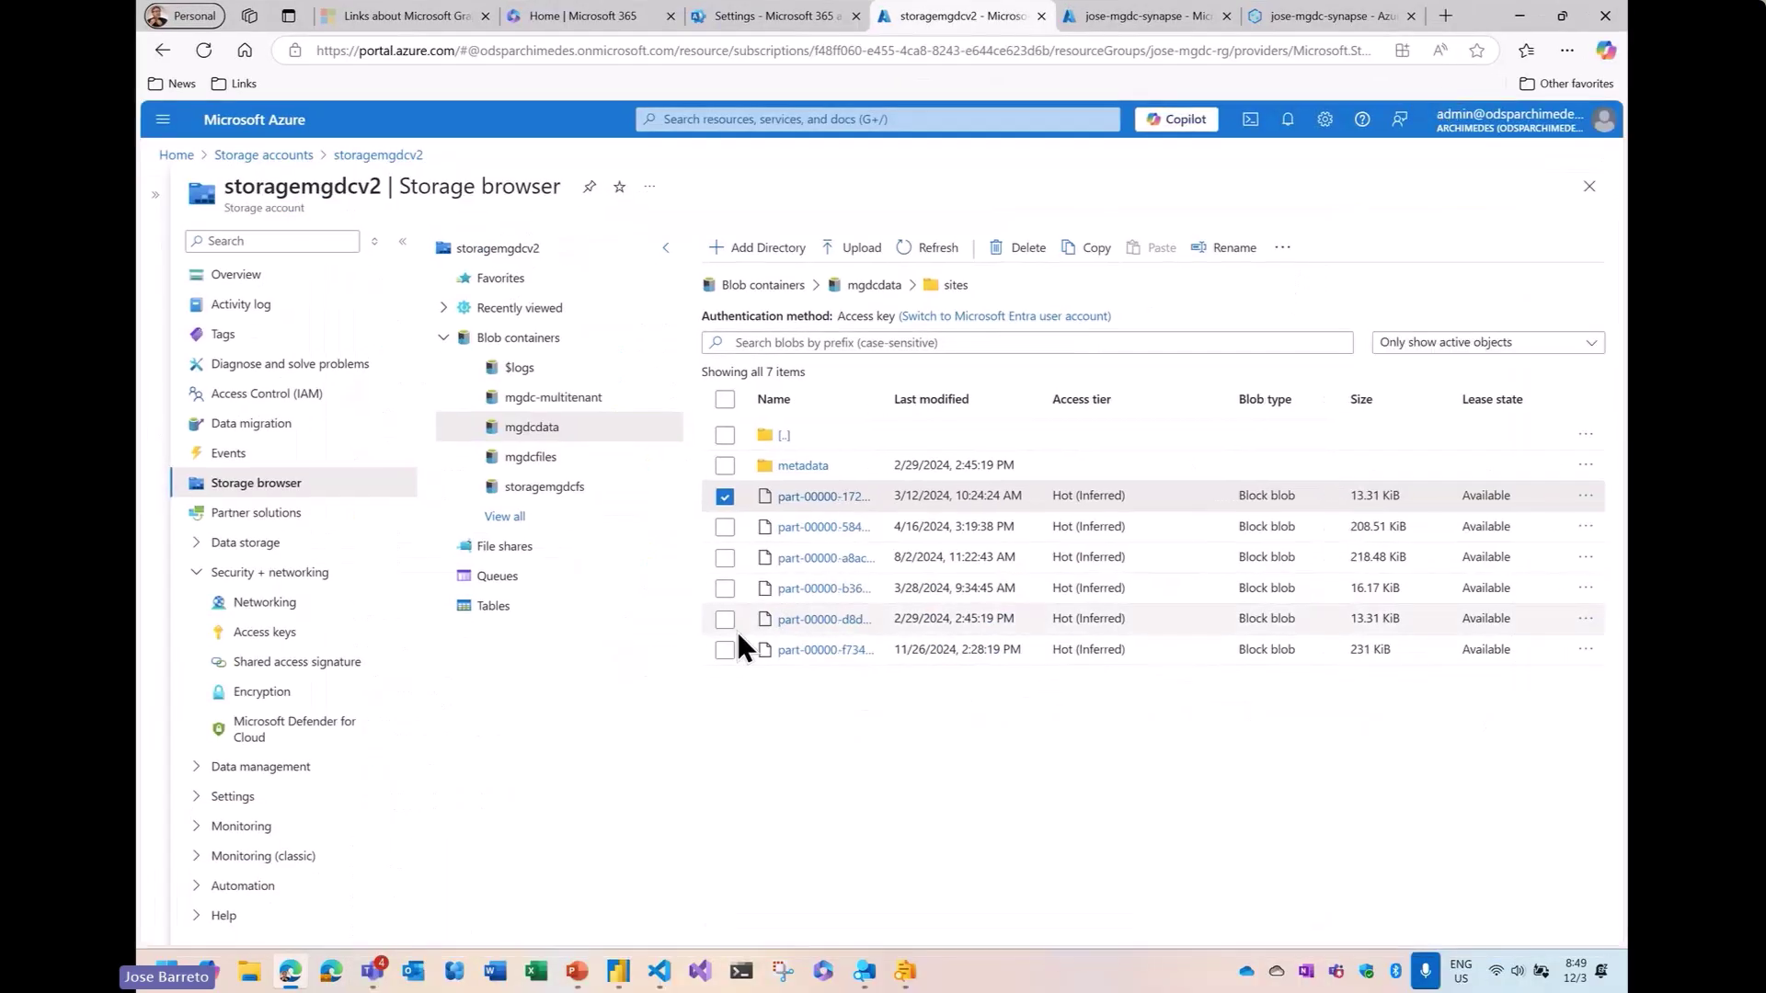
pyautogui.click(399, 237)
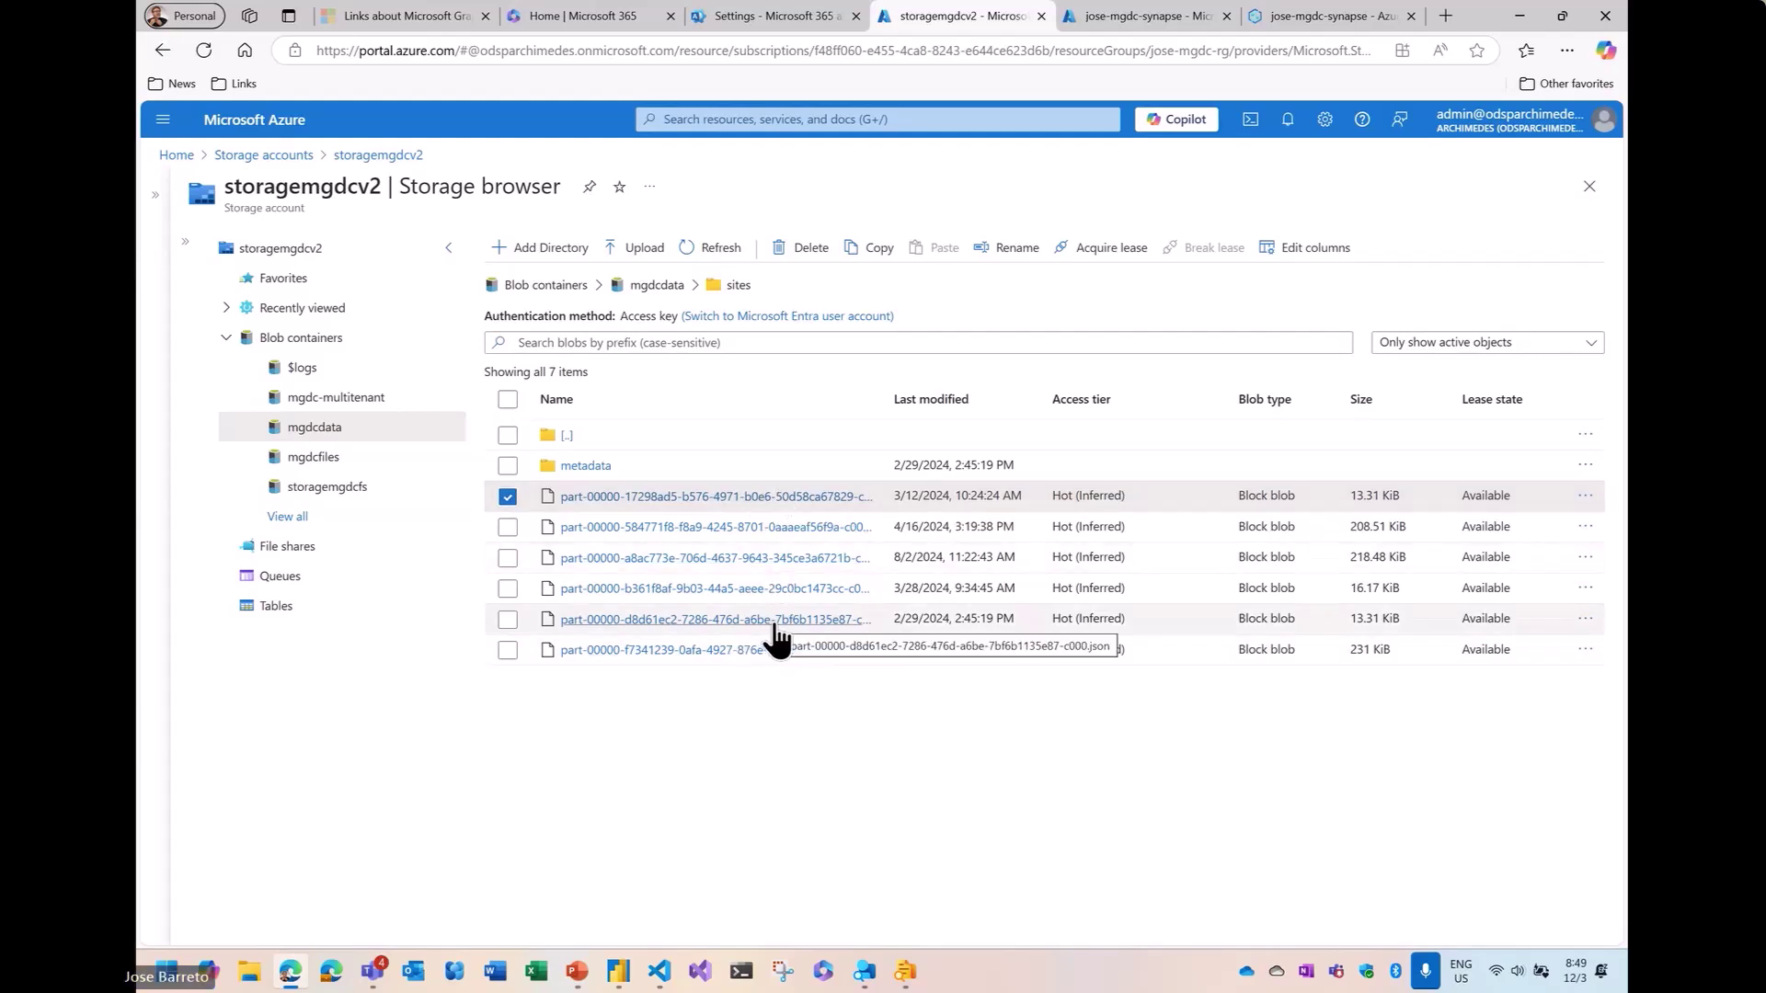
pyautogui.moveTo(890, 988)
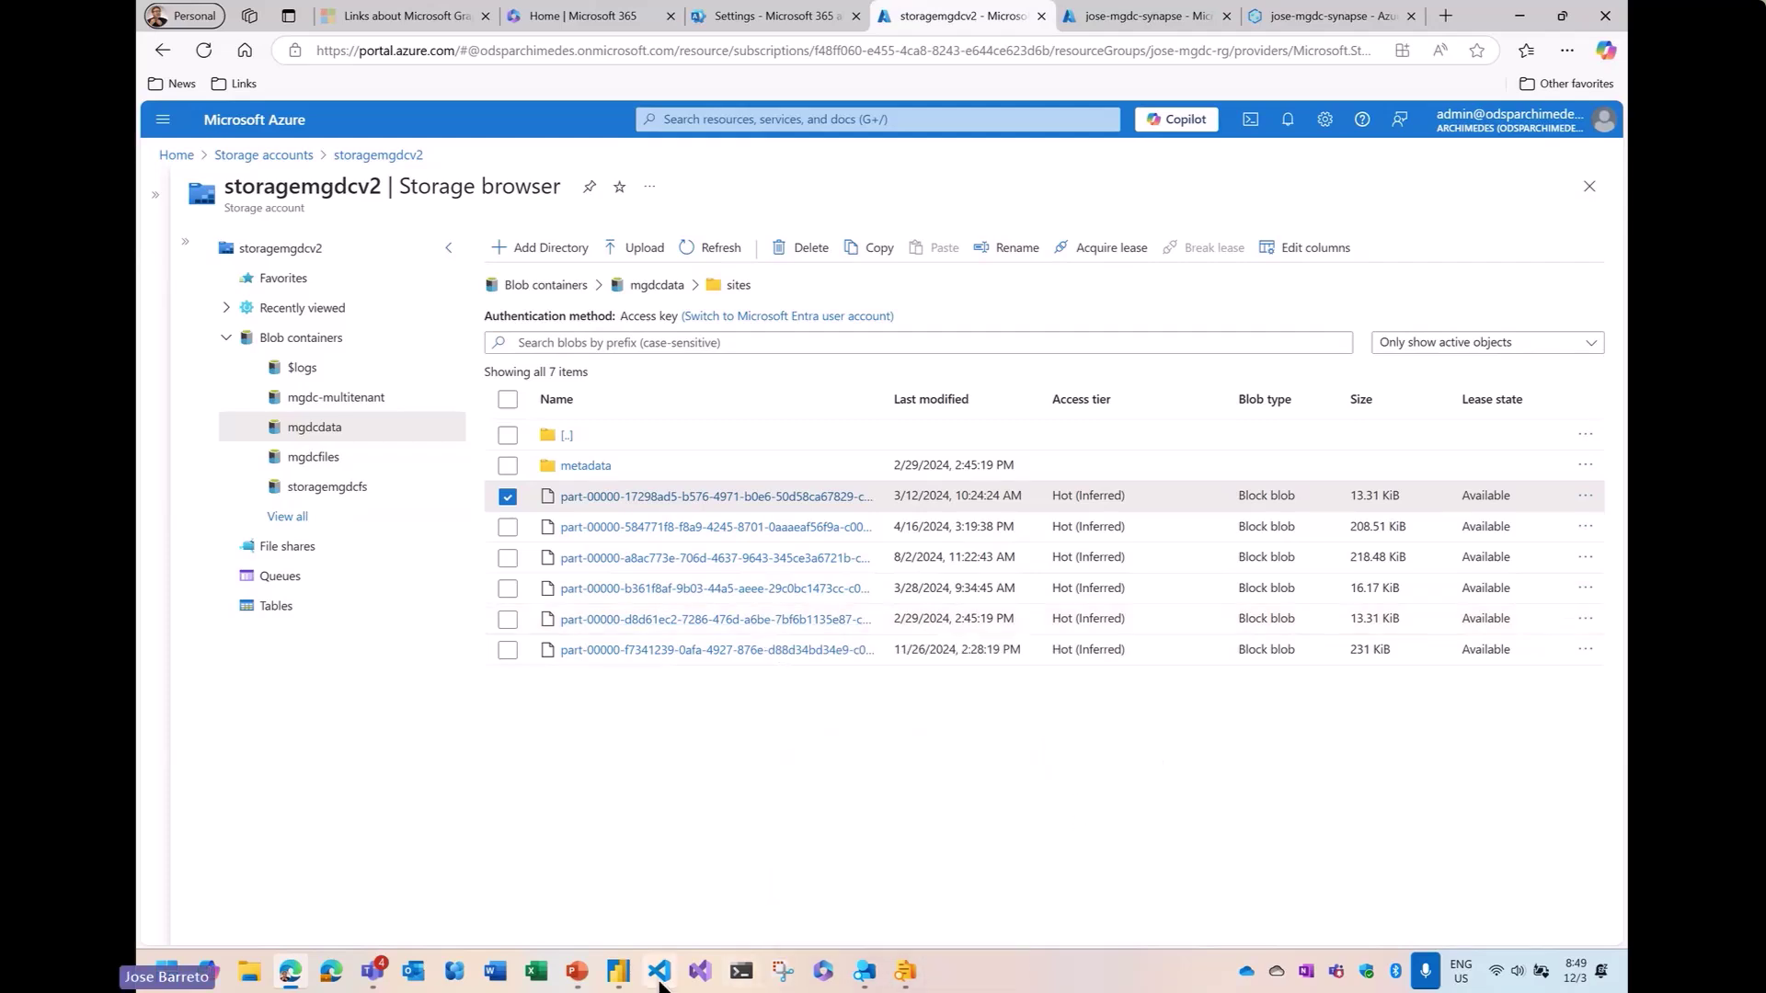
pyautogui.click(618, 973)
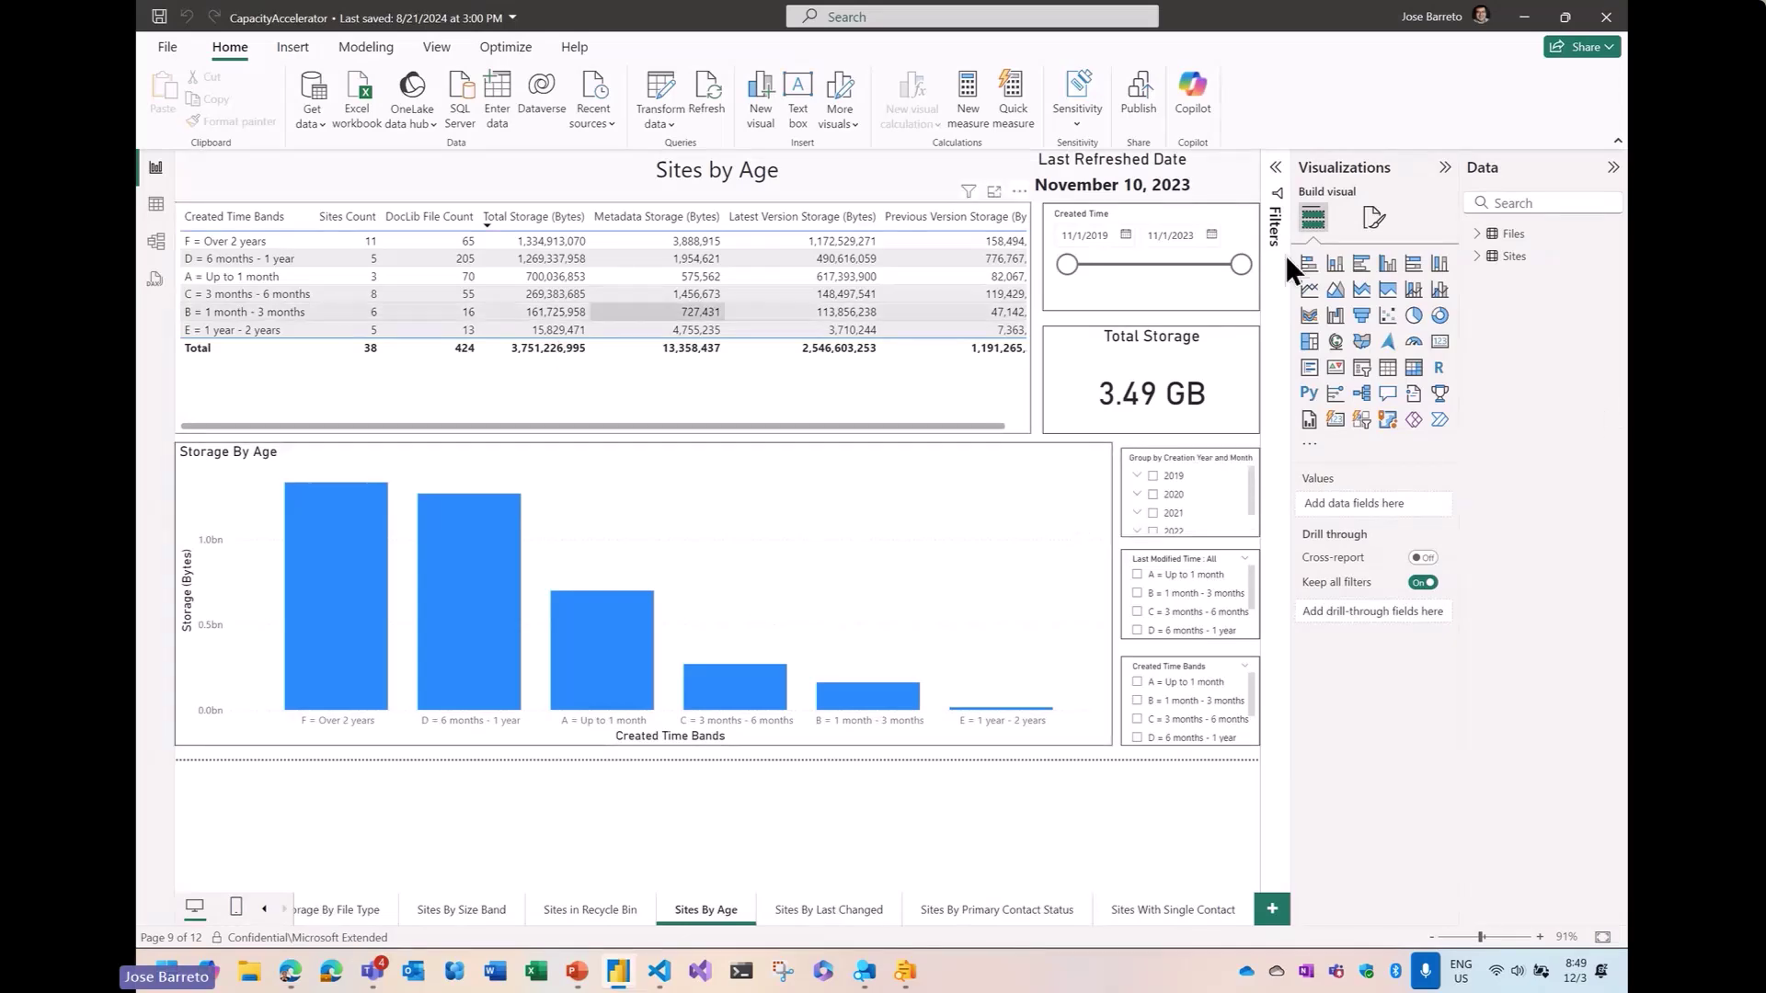
# Expand the Sites table and resize the Visualizations and Data panes to show full field names
pyautogui.click(1476, 259)
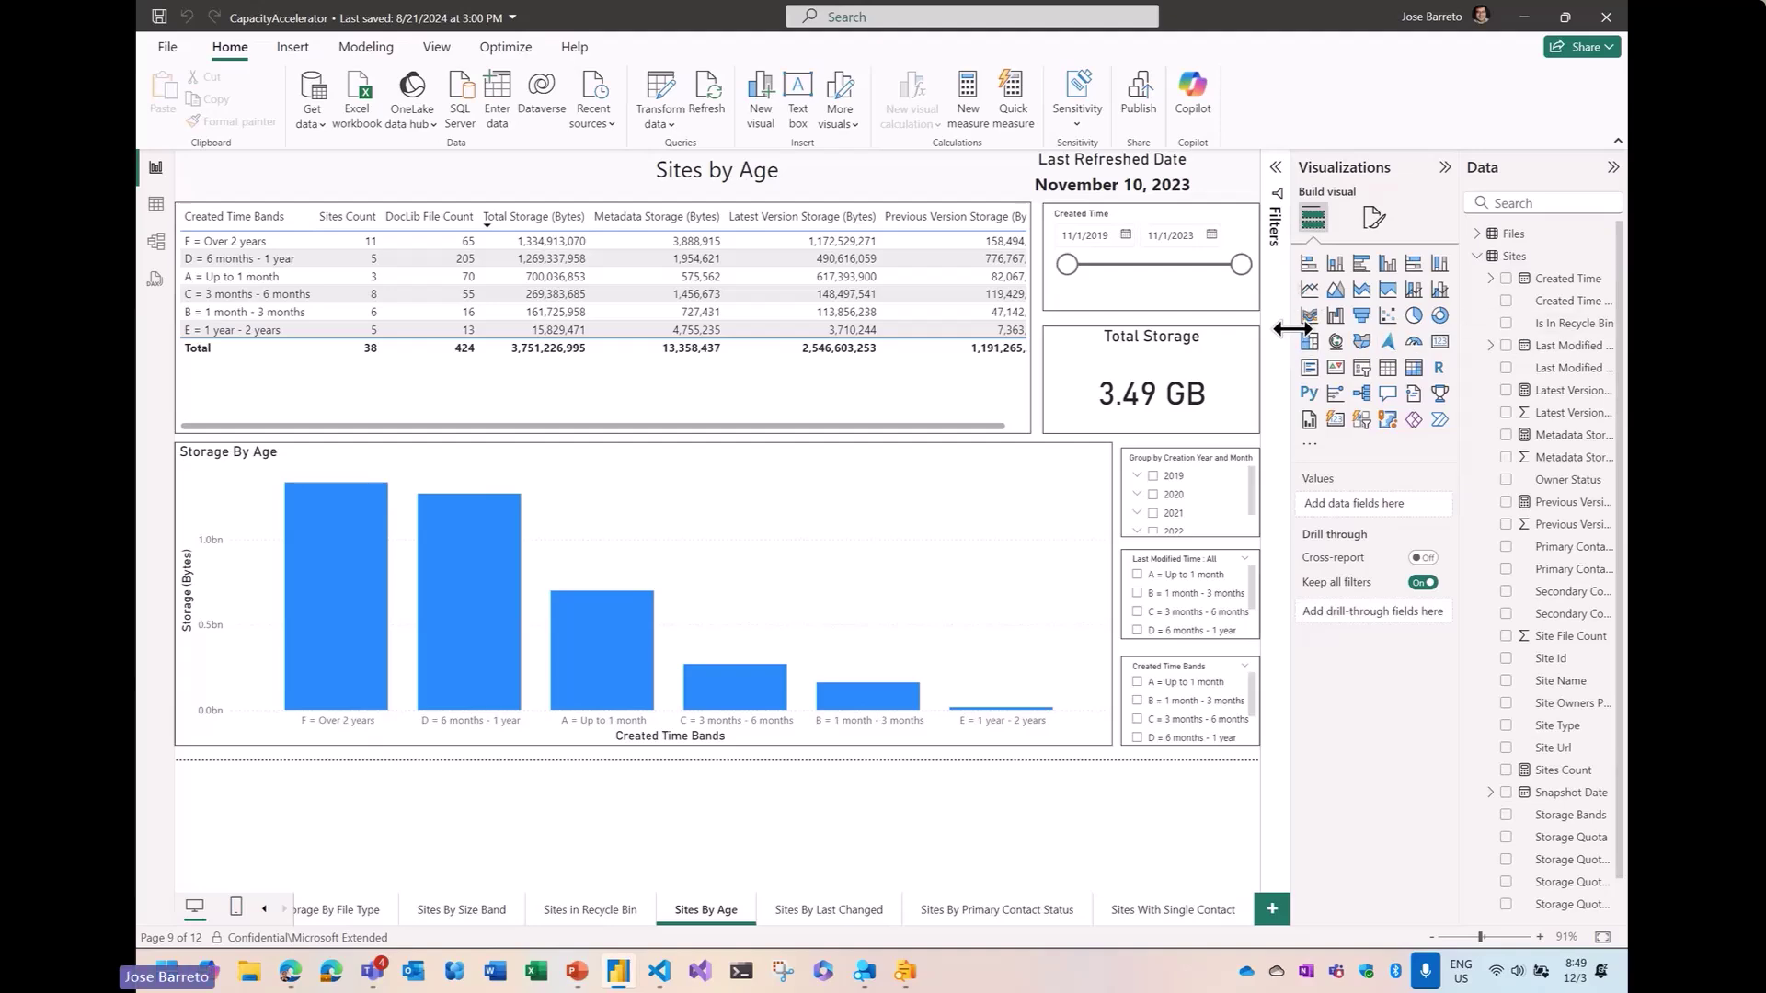
pyautogui.moveTo(1289, 333); pyautogui.dragTo(1030, 351)
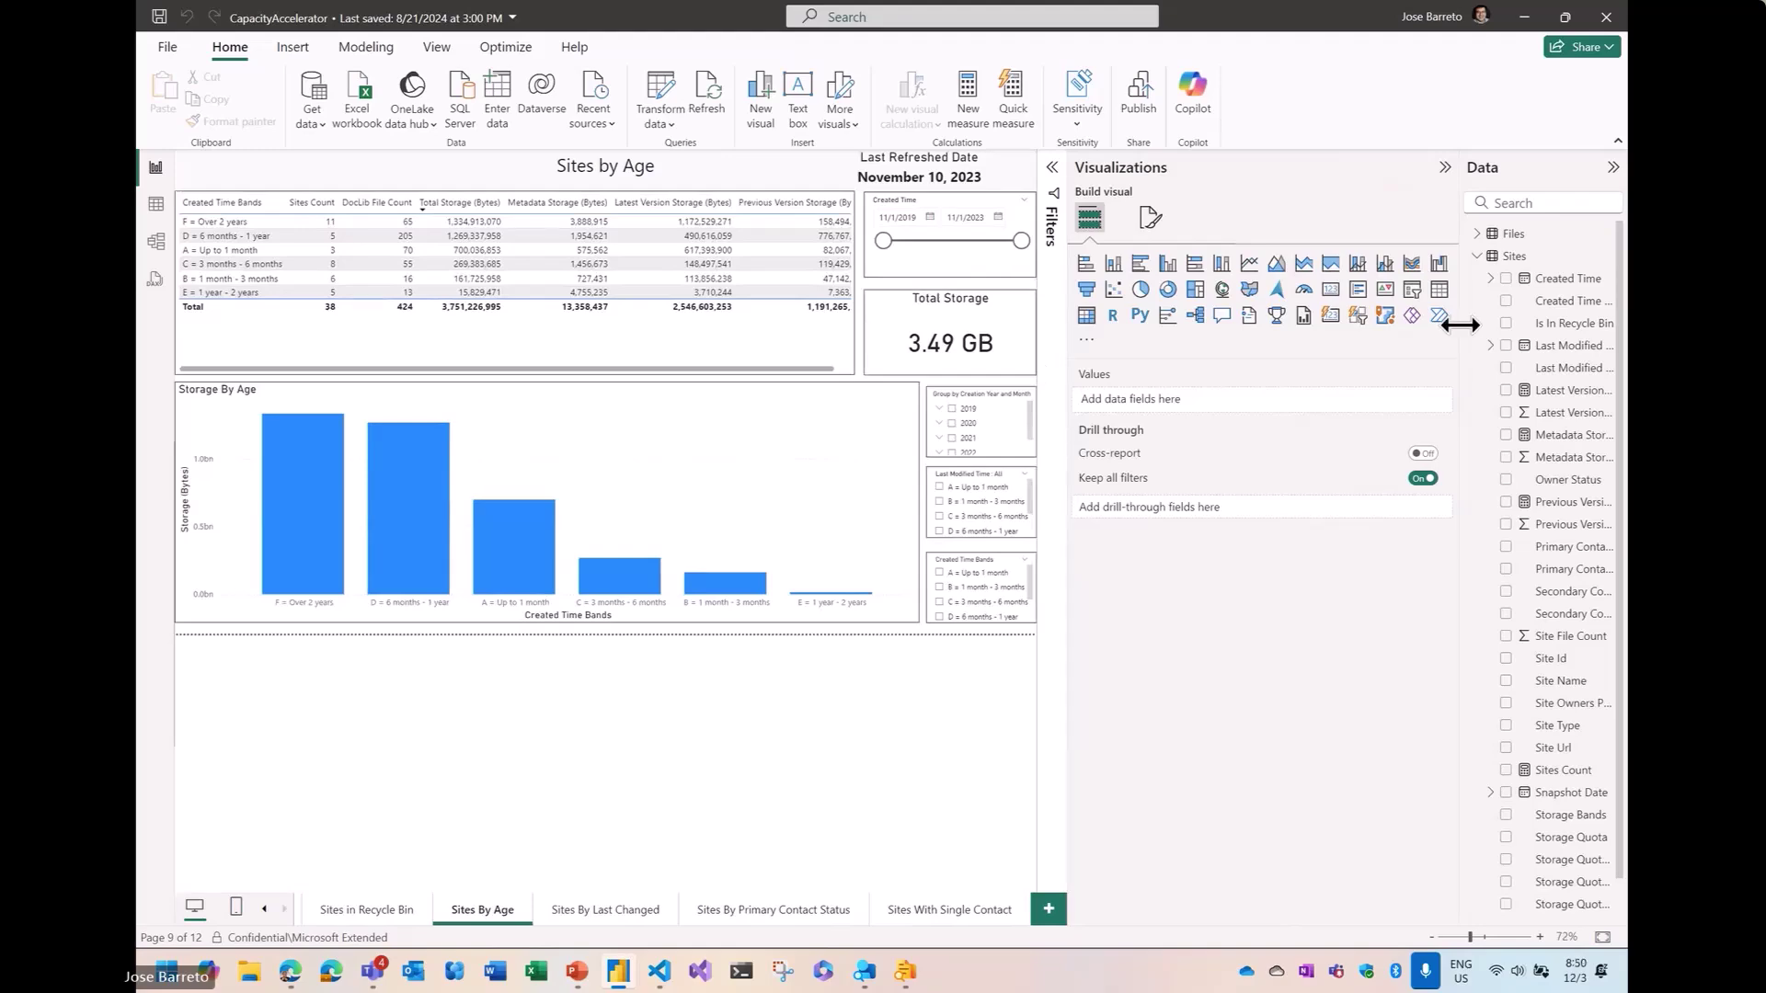
pyautogui.moveTo(1461, 323); pyautogui.dragTo(1237, 340)
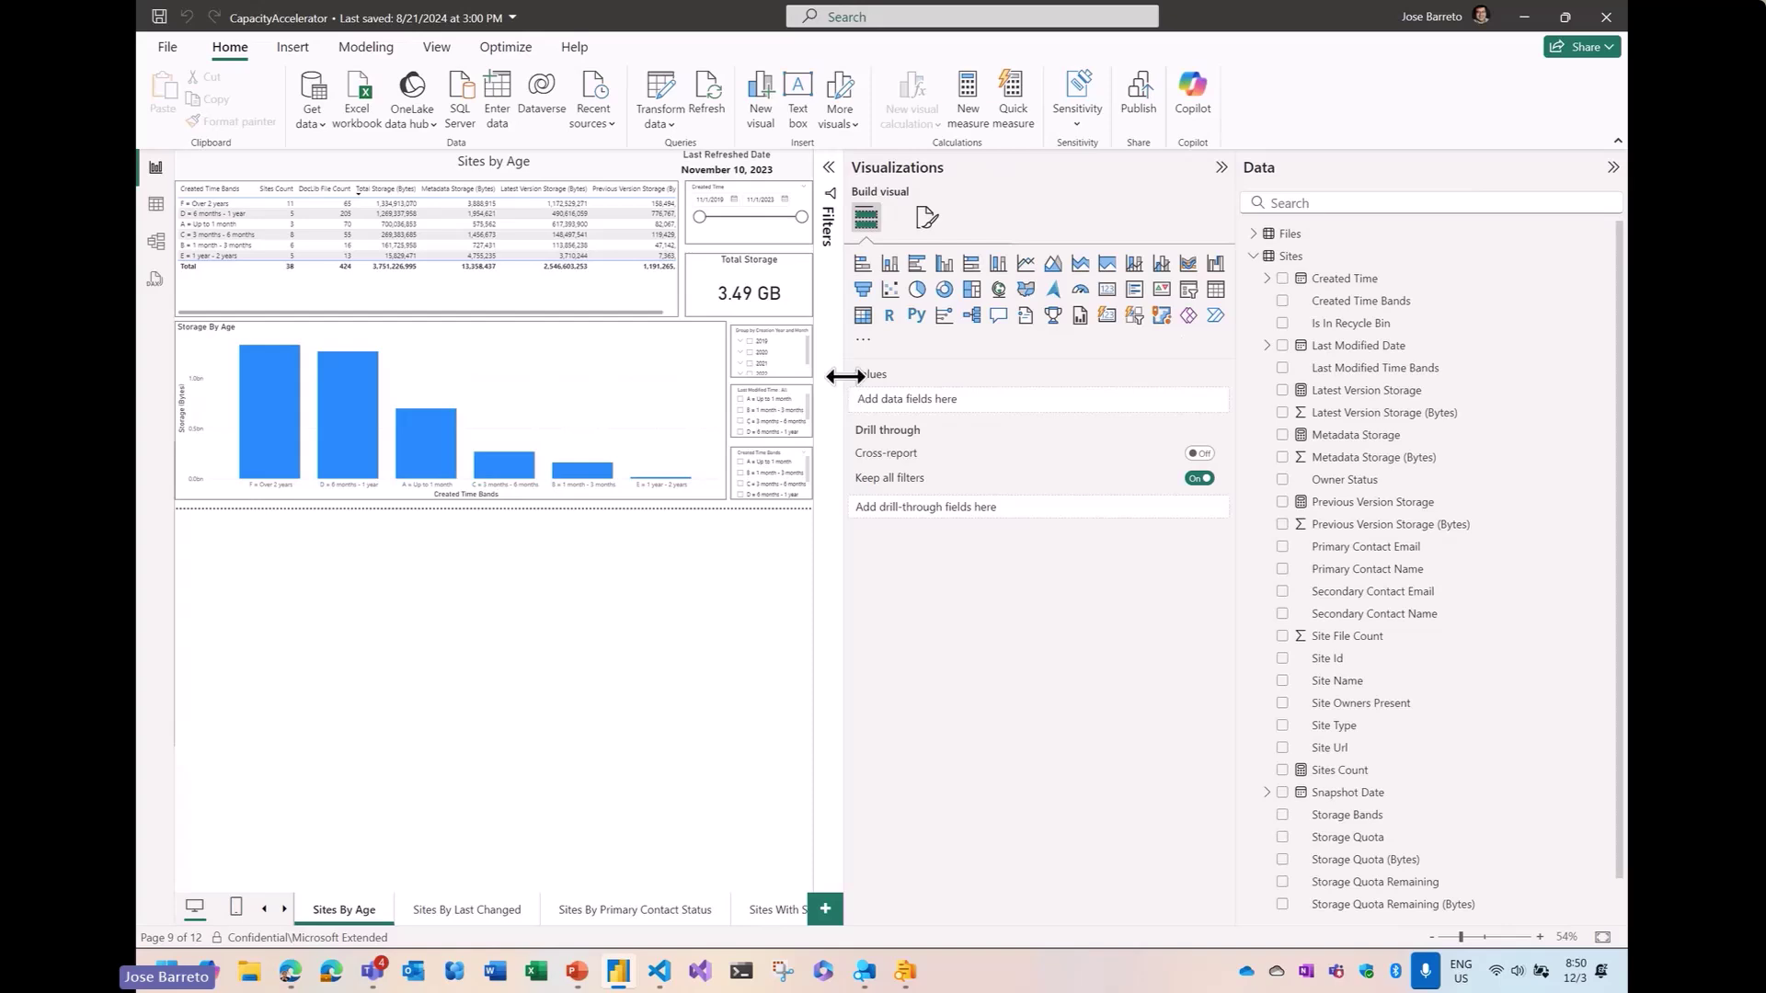
pyautogui.moveTo(842, 375); pyautogui.dragTo(1069, 387)
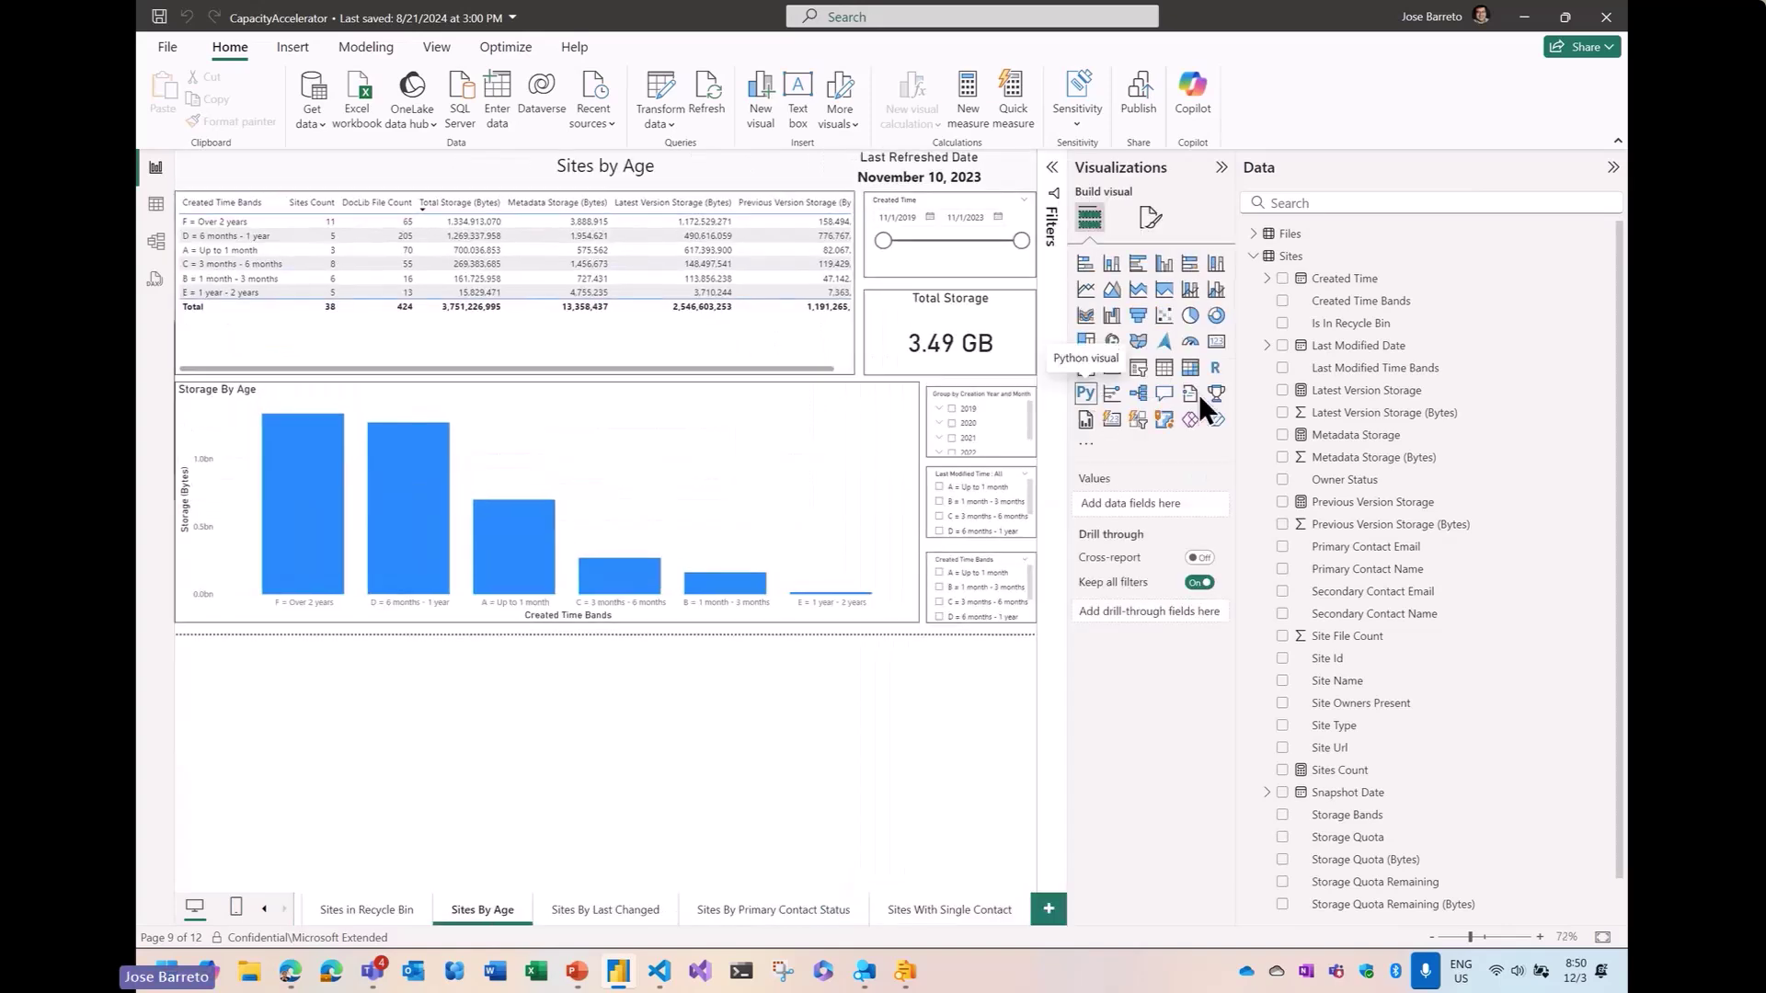
# View the Sites By Last Changed report page, then minimize Power BI
pyautogui.scroll(-1, 1352, 717)
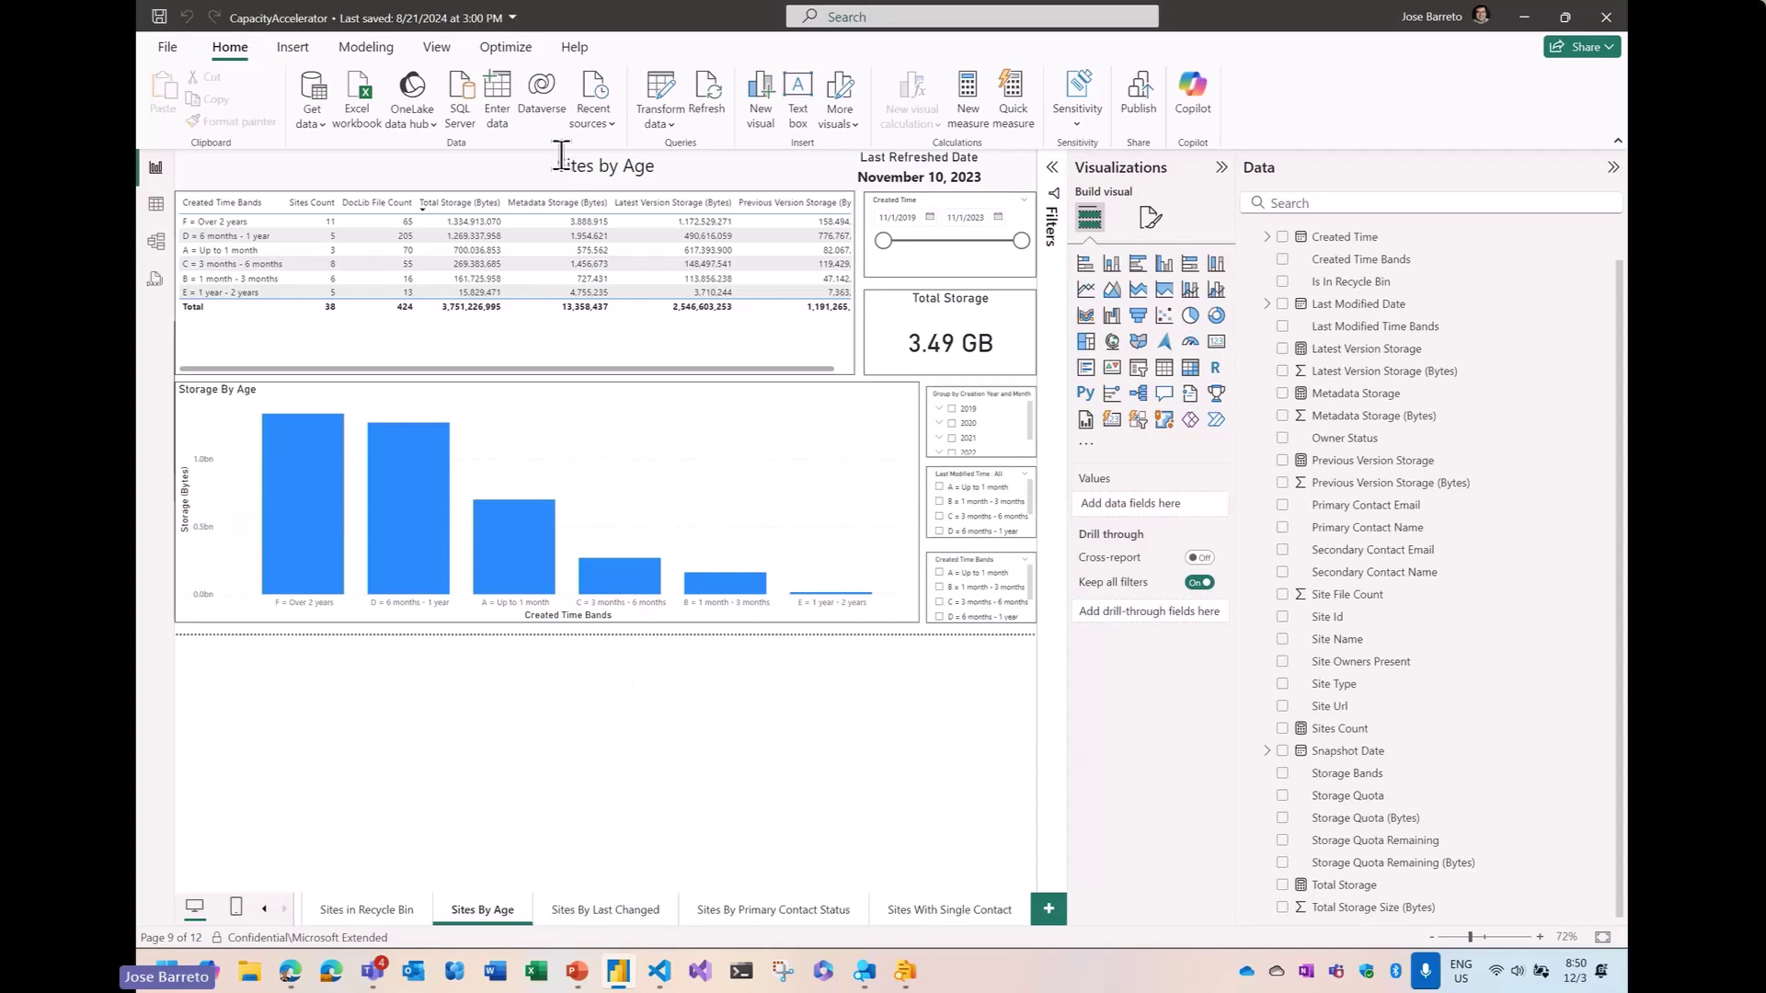
pyautogui.click(616, 907)
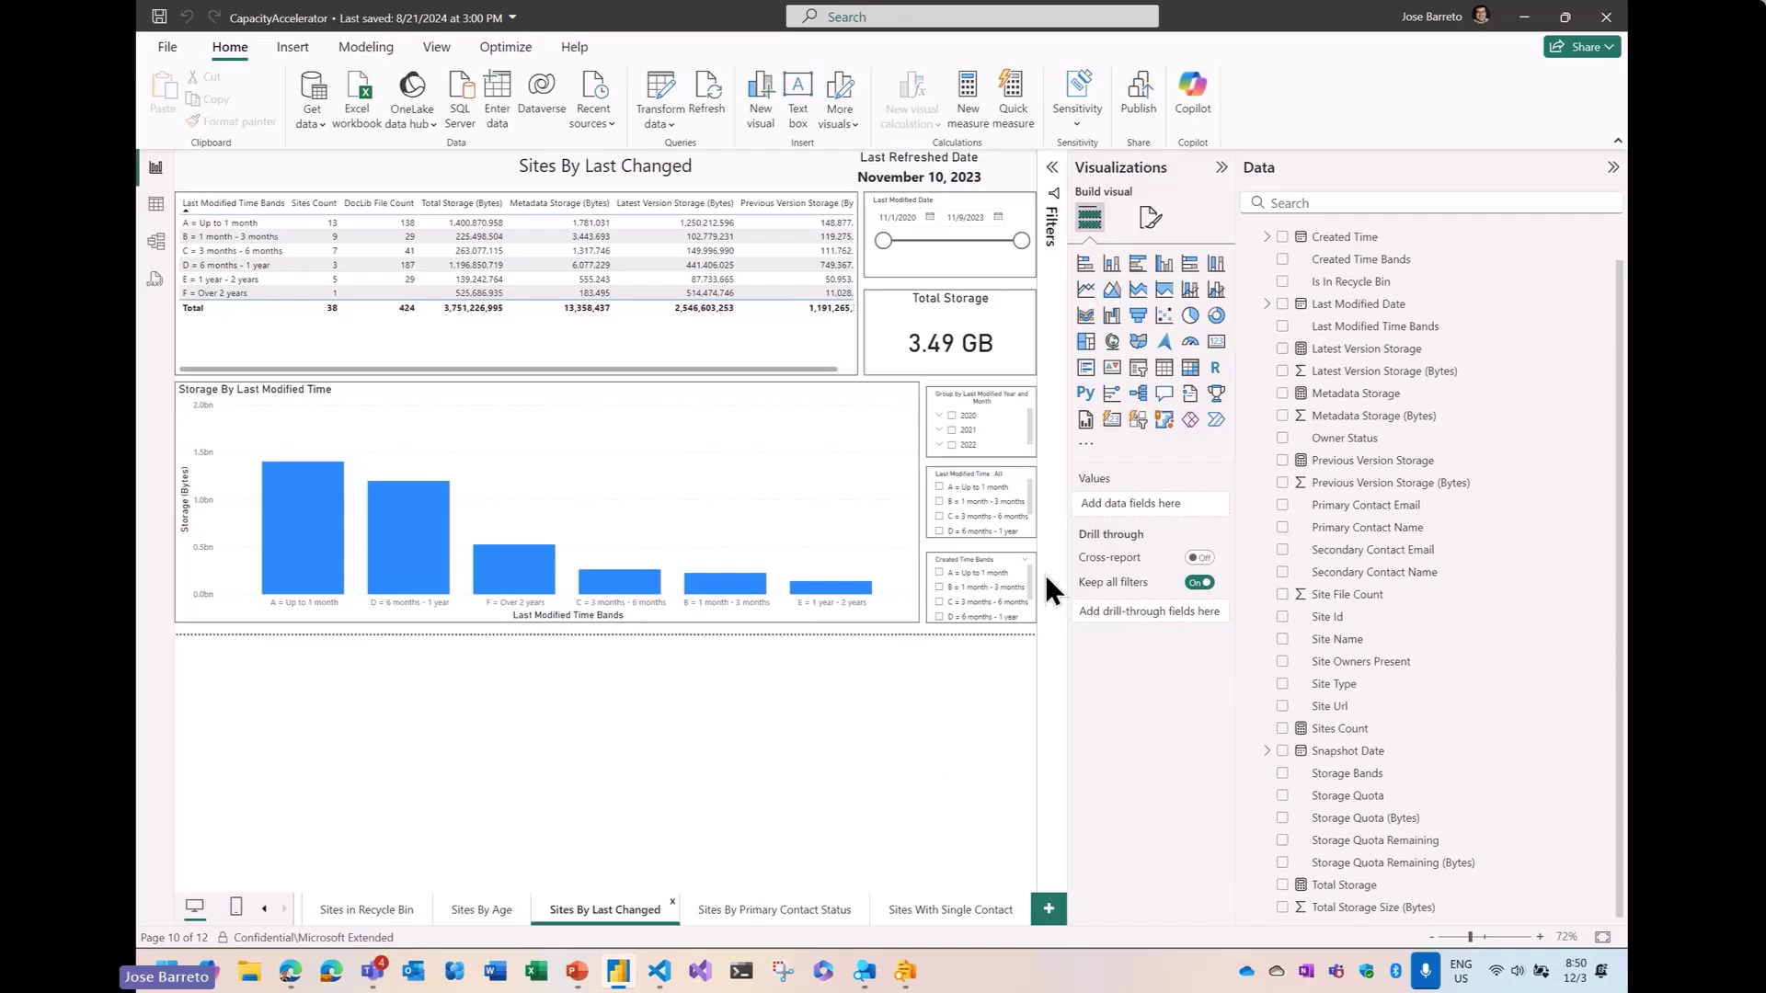
pyautogui.click(1525, 18)
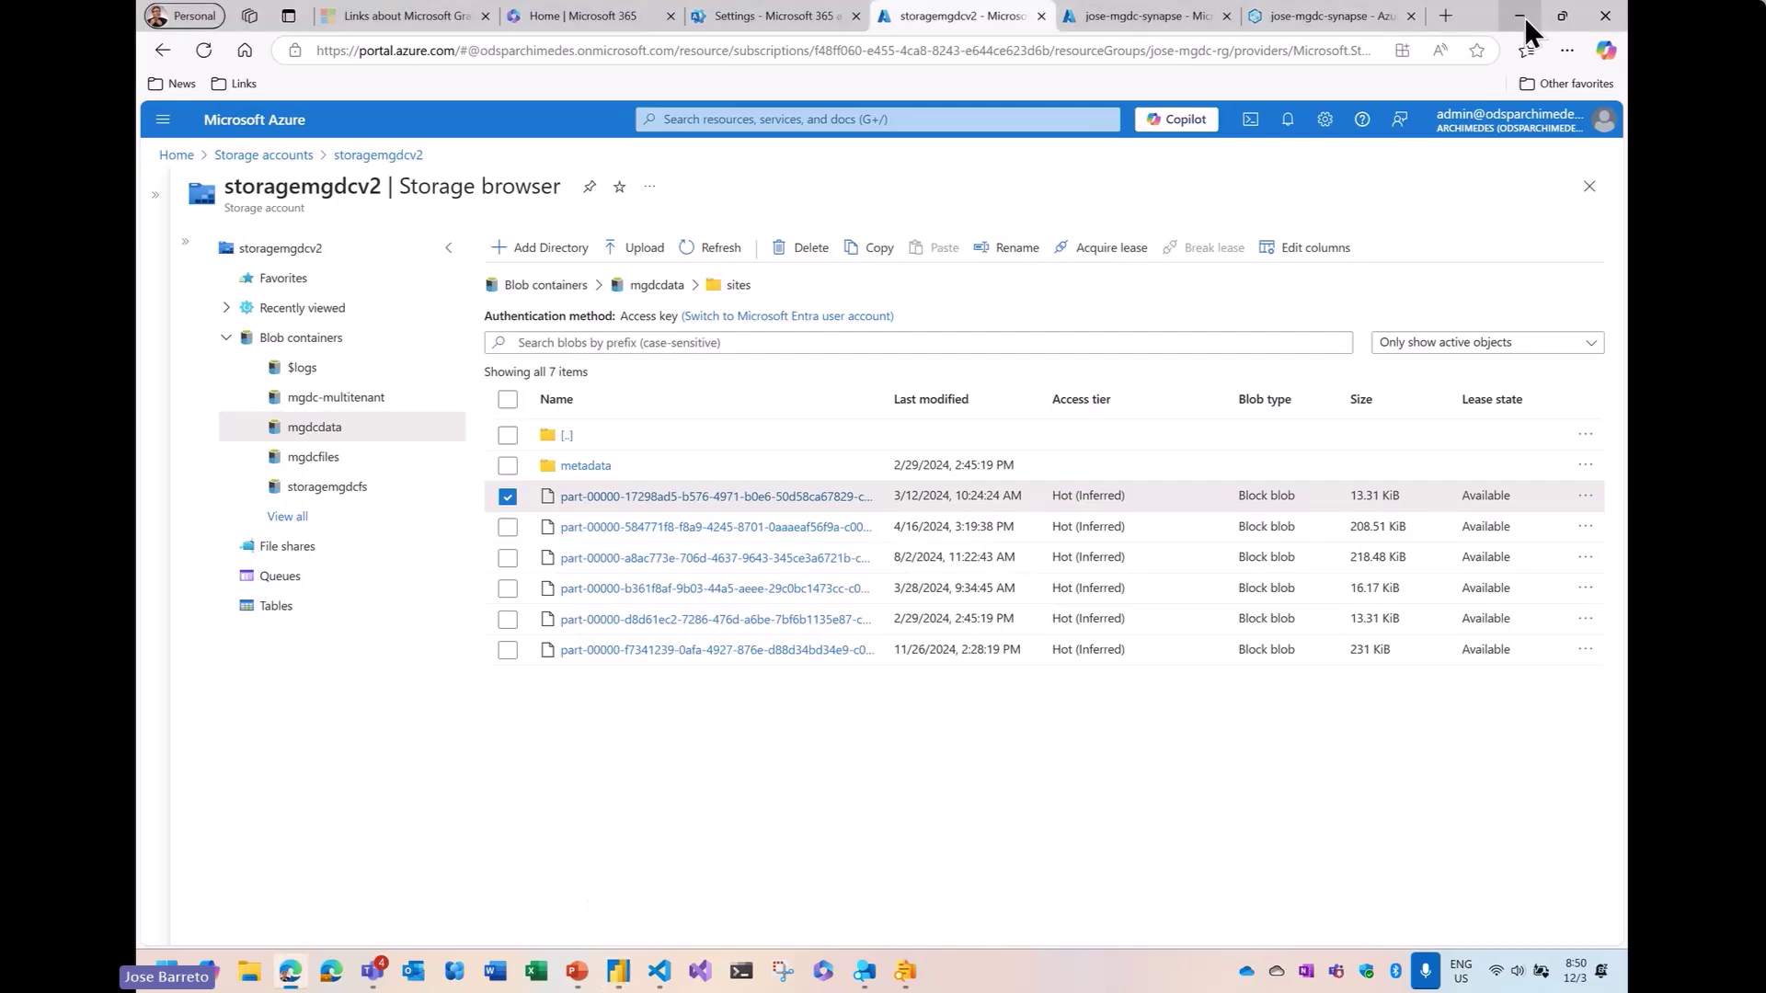
# Show the Copy_Sites source settings: SourceDataset_Sites with a 12/1/2024 SnapshotDate filter
pyautogui.click(1322, 13)
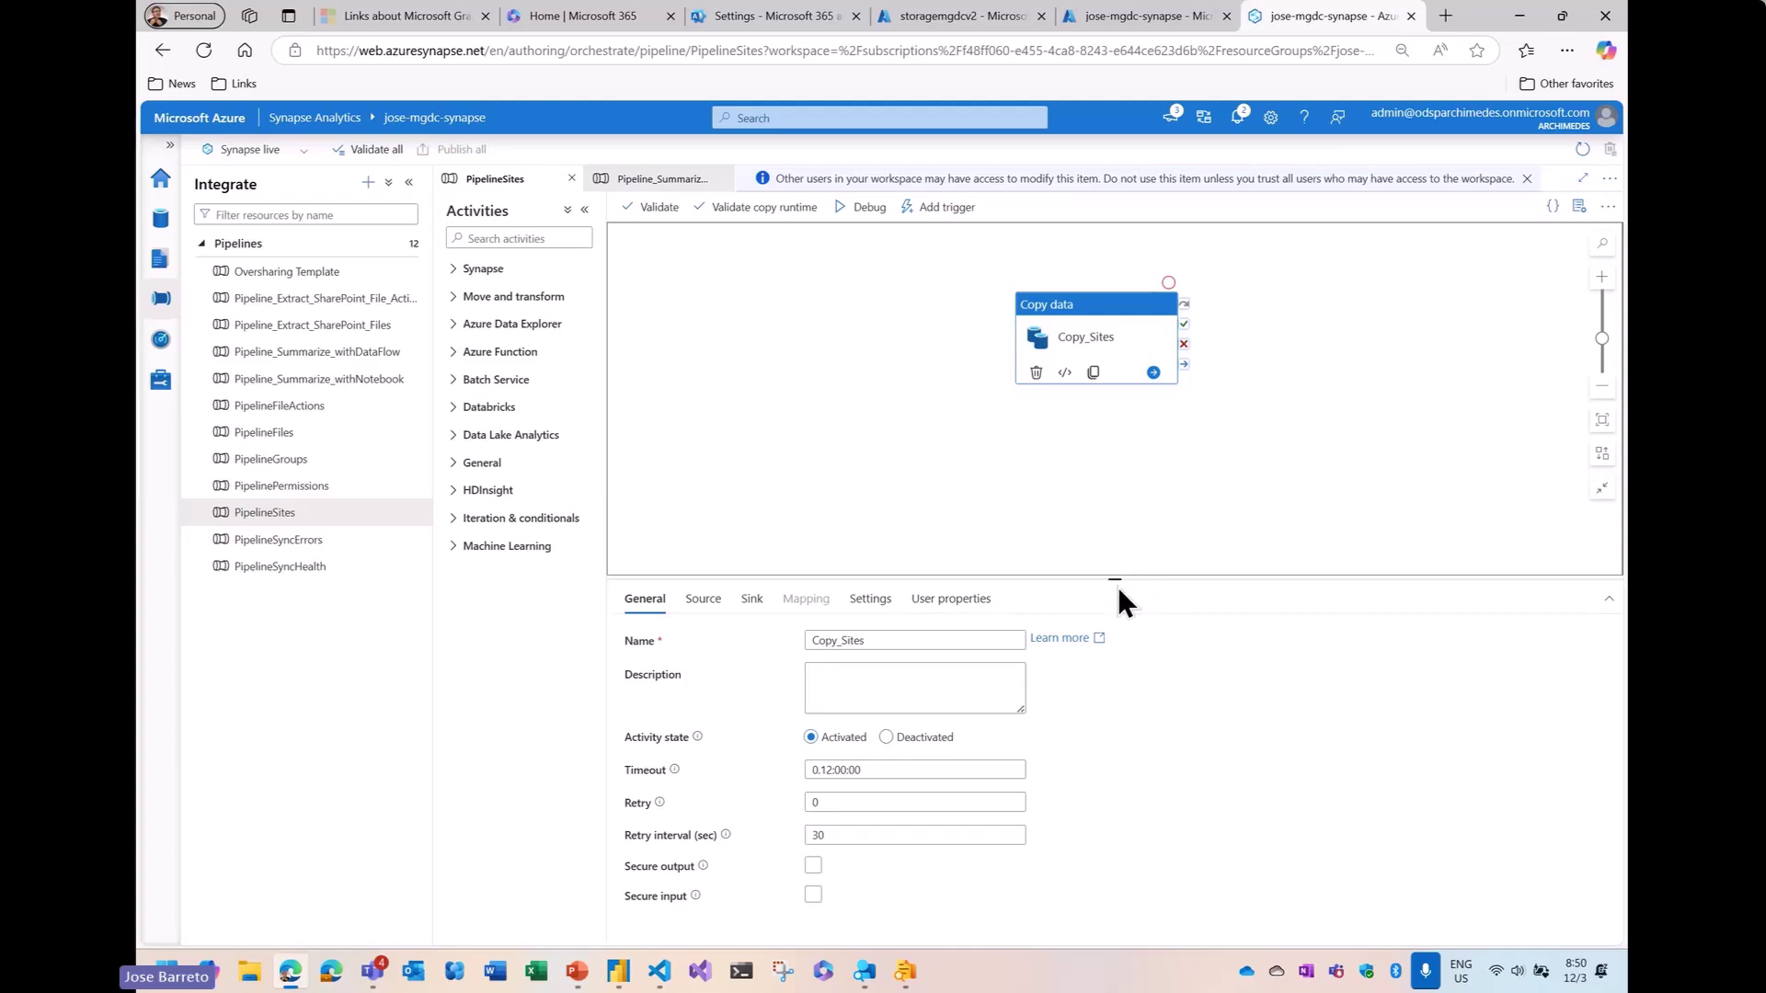
pyautogui.moveTo(1114, 581); pyautogui.dragTo(1126, 444)
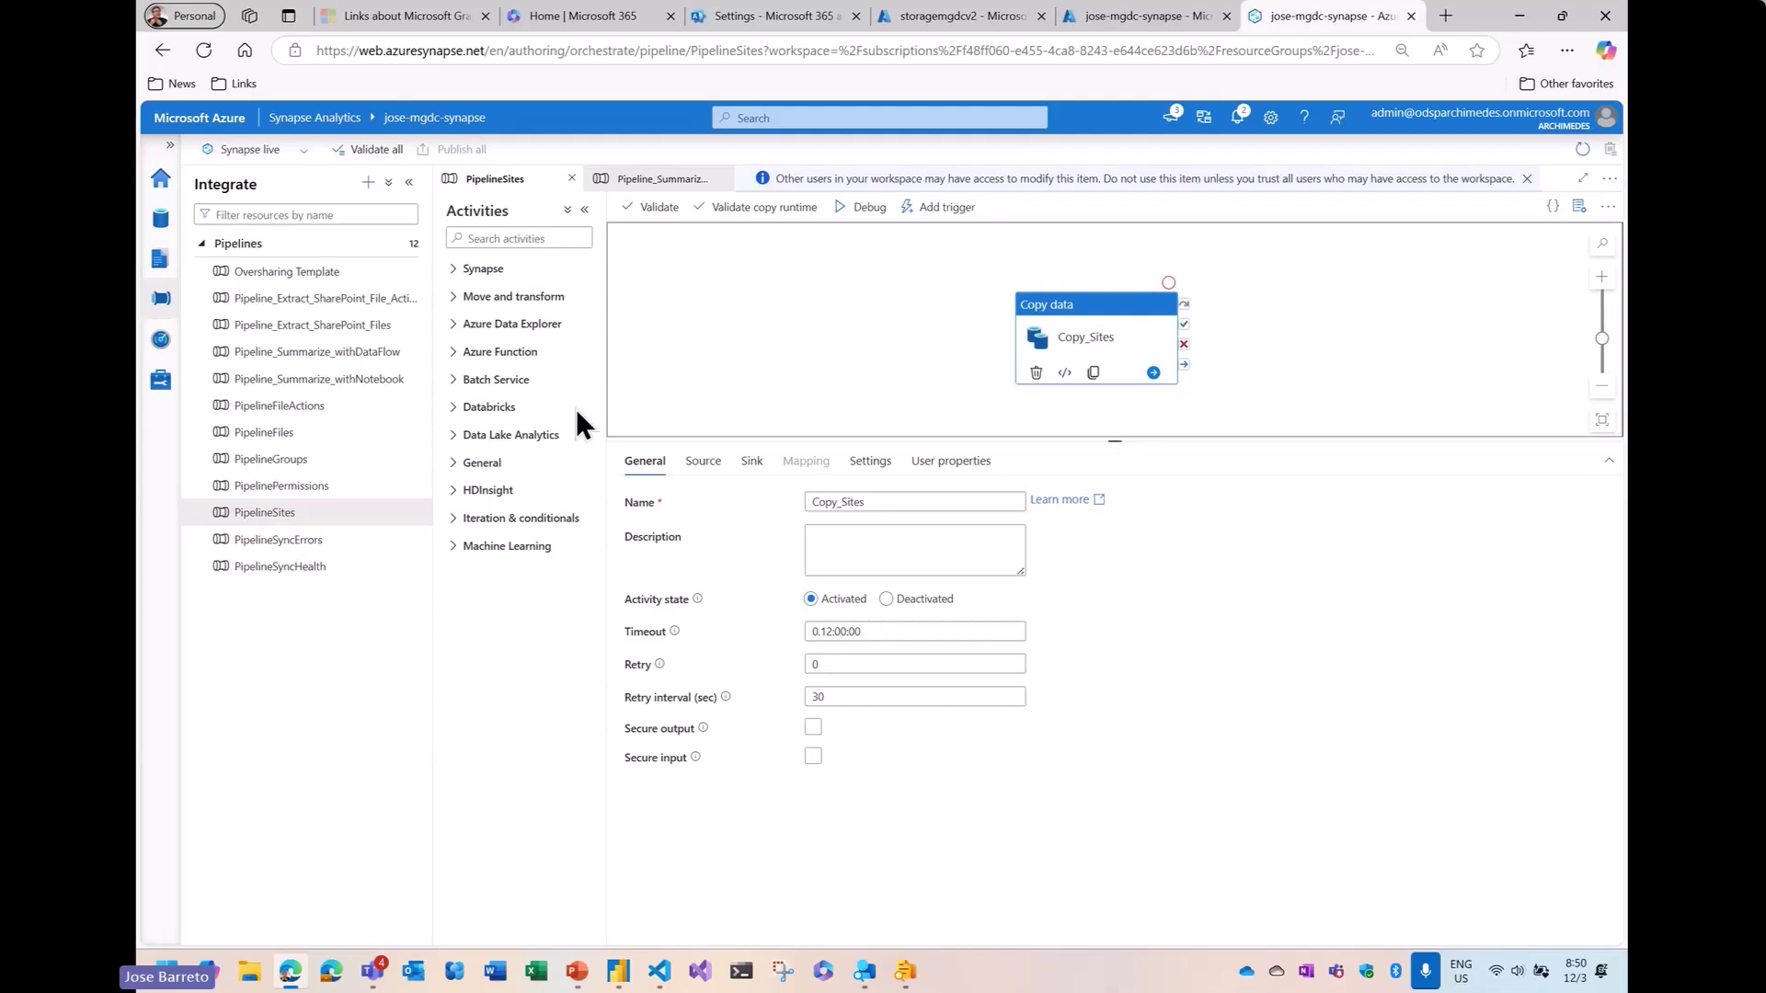
pyautogui.click(281, 520)
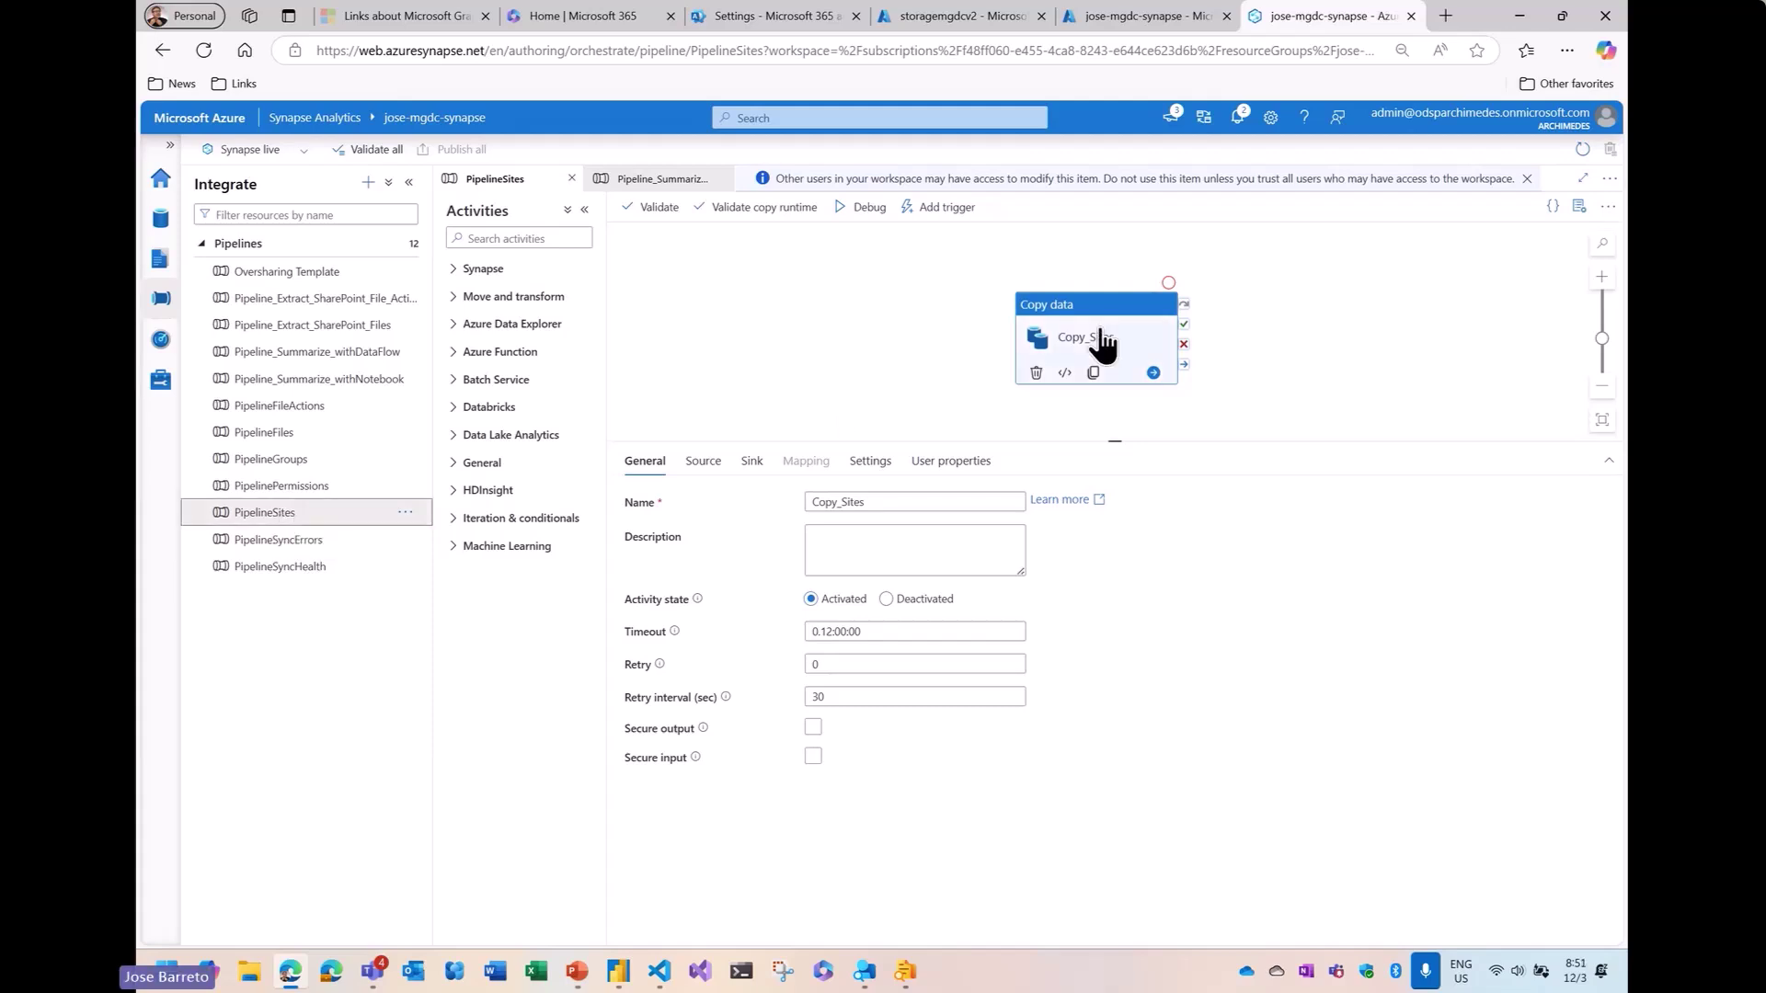
pyautogui.moveTo(1077, 305); pyautogui.dragTo(1054, 265)
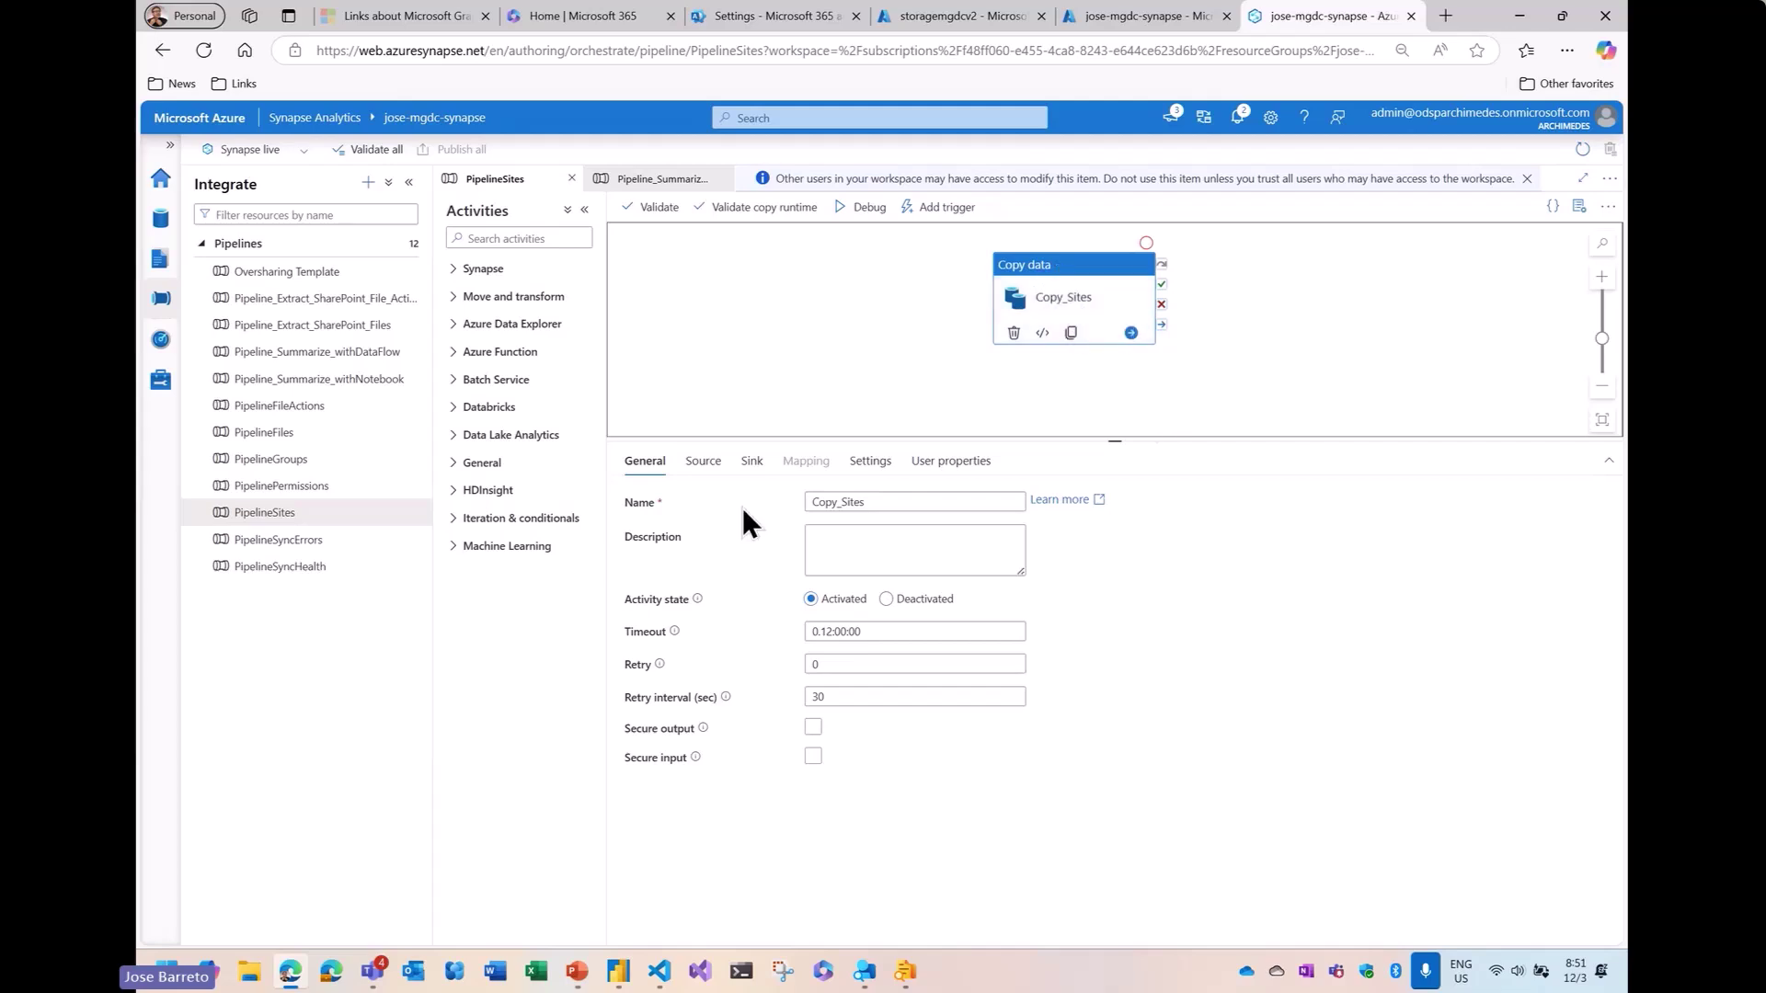
pyautogui.click(705, 461)
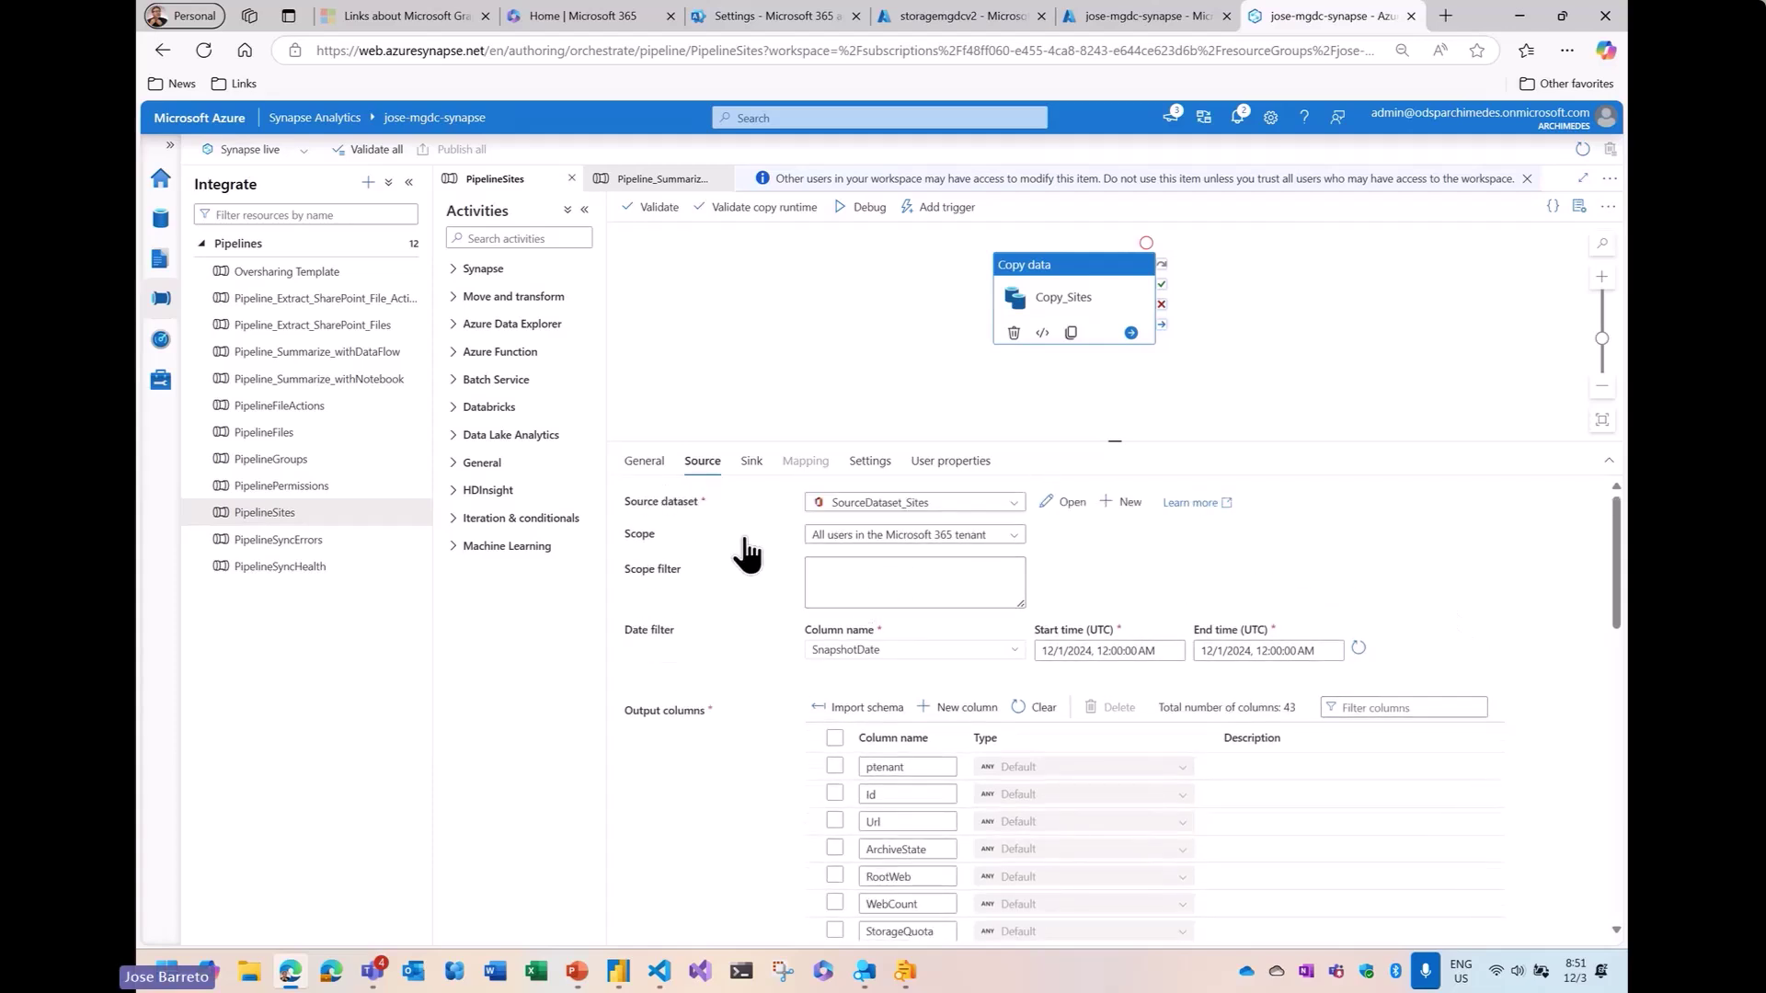
# Inspect SourceDataset_Sites and DestinationDataset_Sites, ending on the Copy_Sites Sink settings
pyautogui.click(1071, 504)
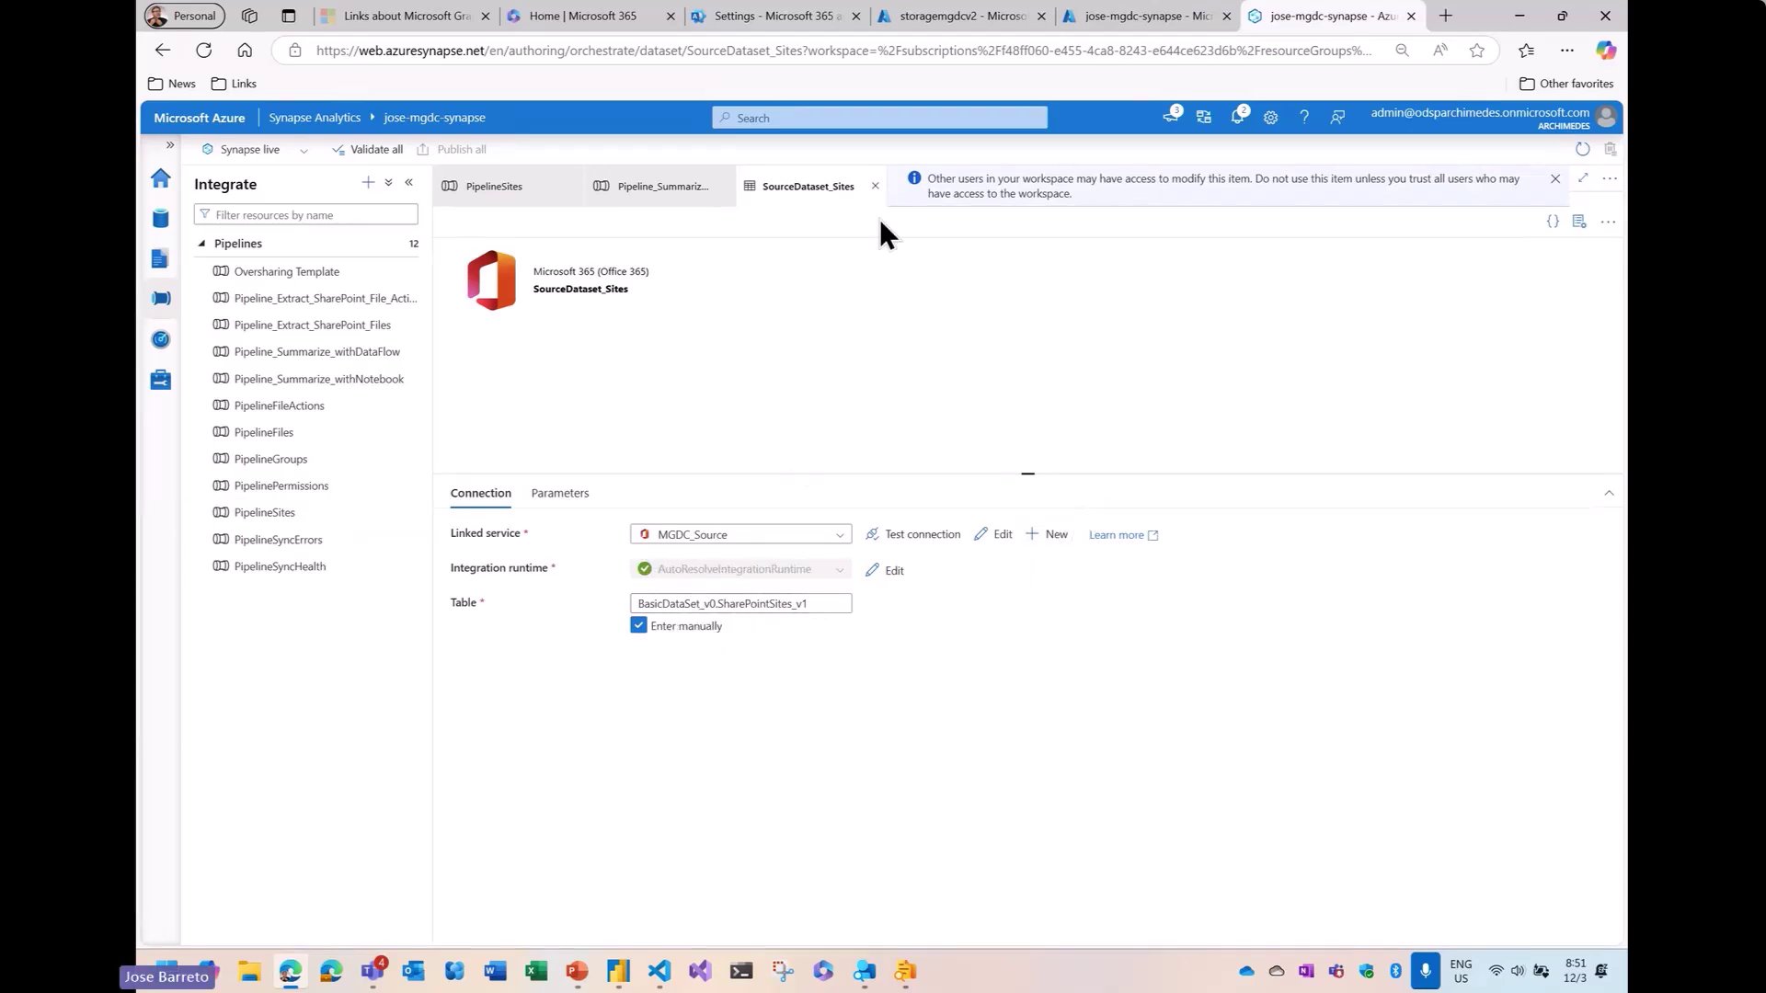
pyautogui.click(875, 186)
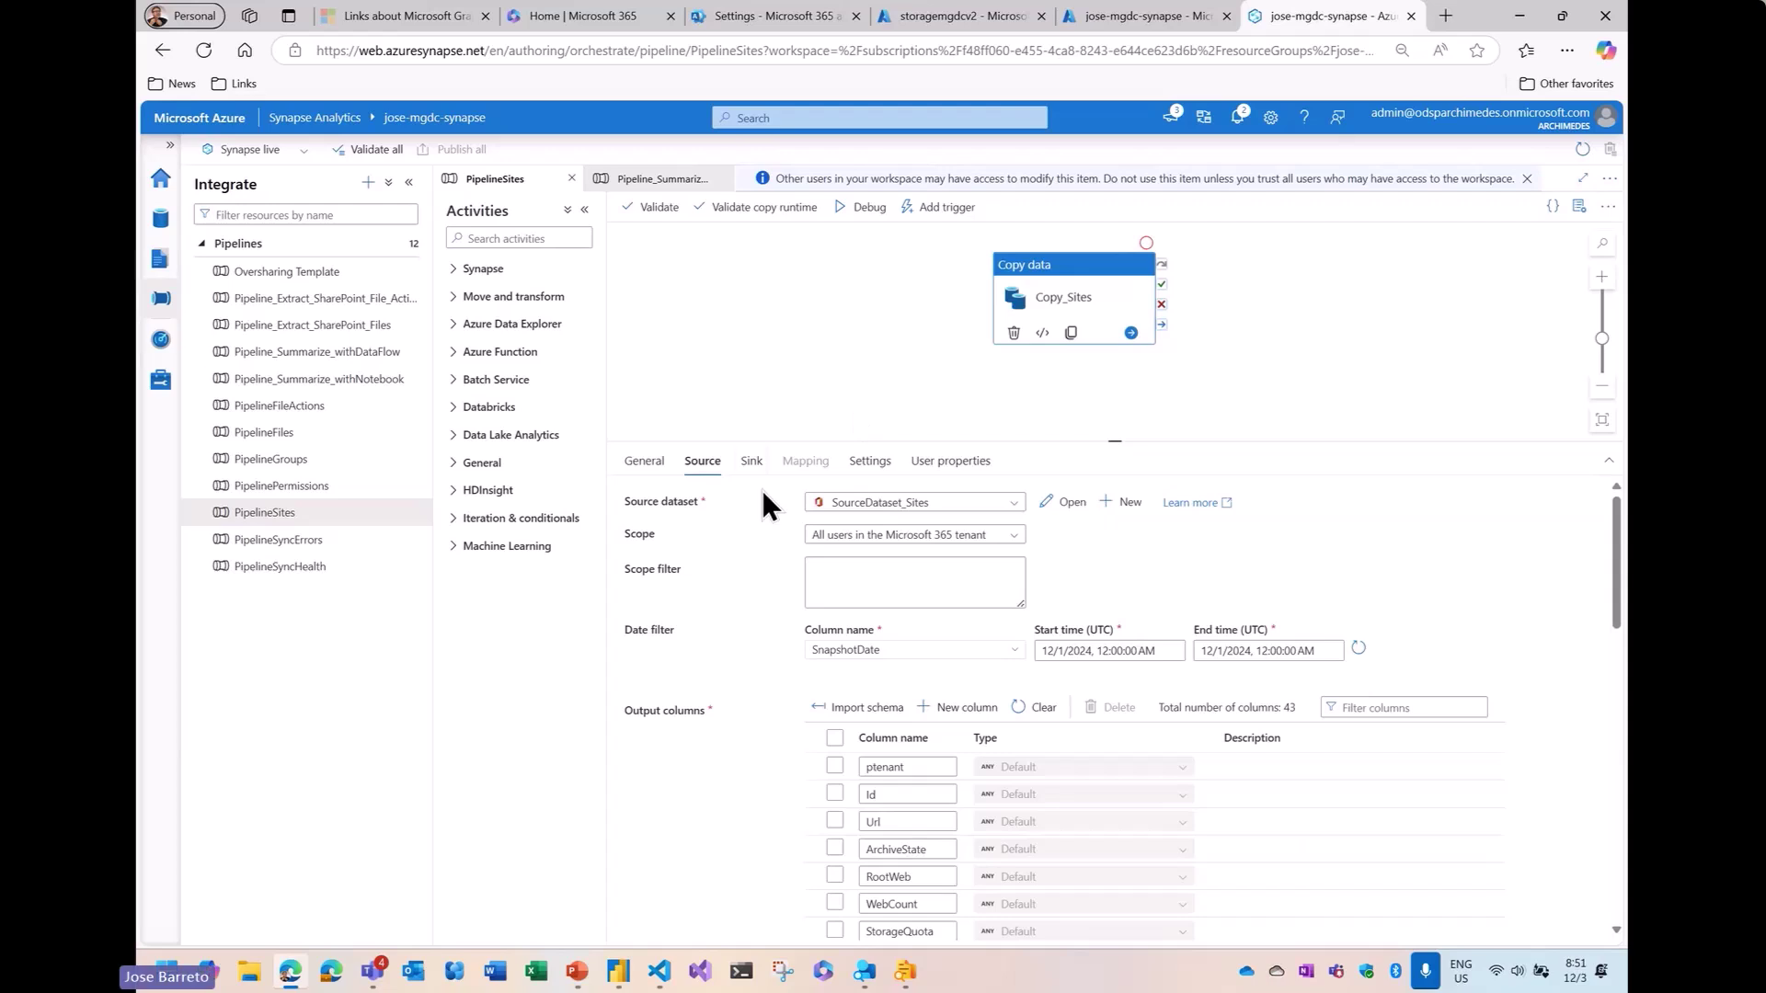
pyautogui.click(751, 463)
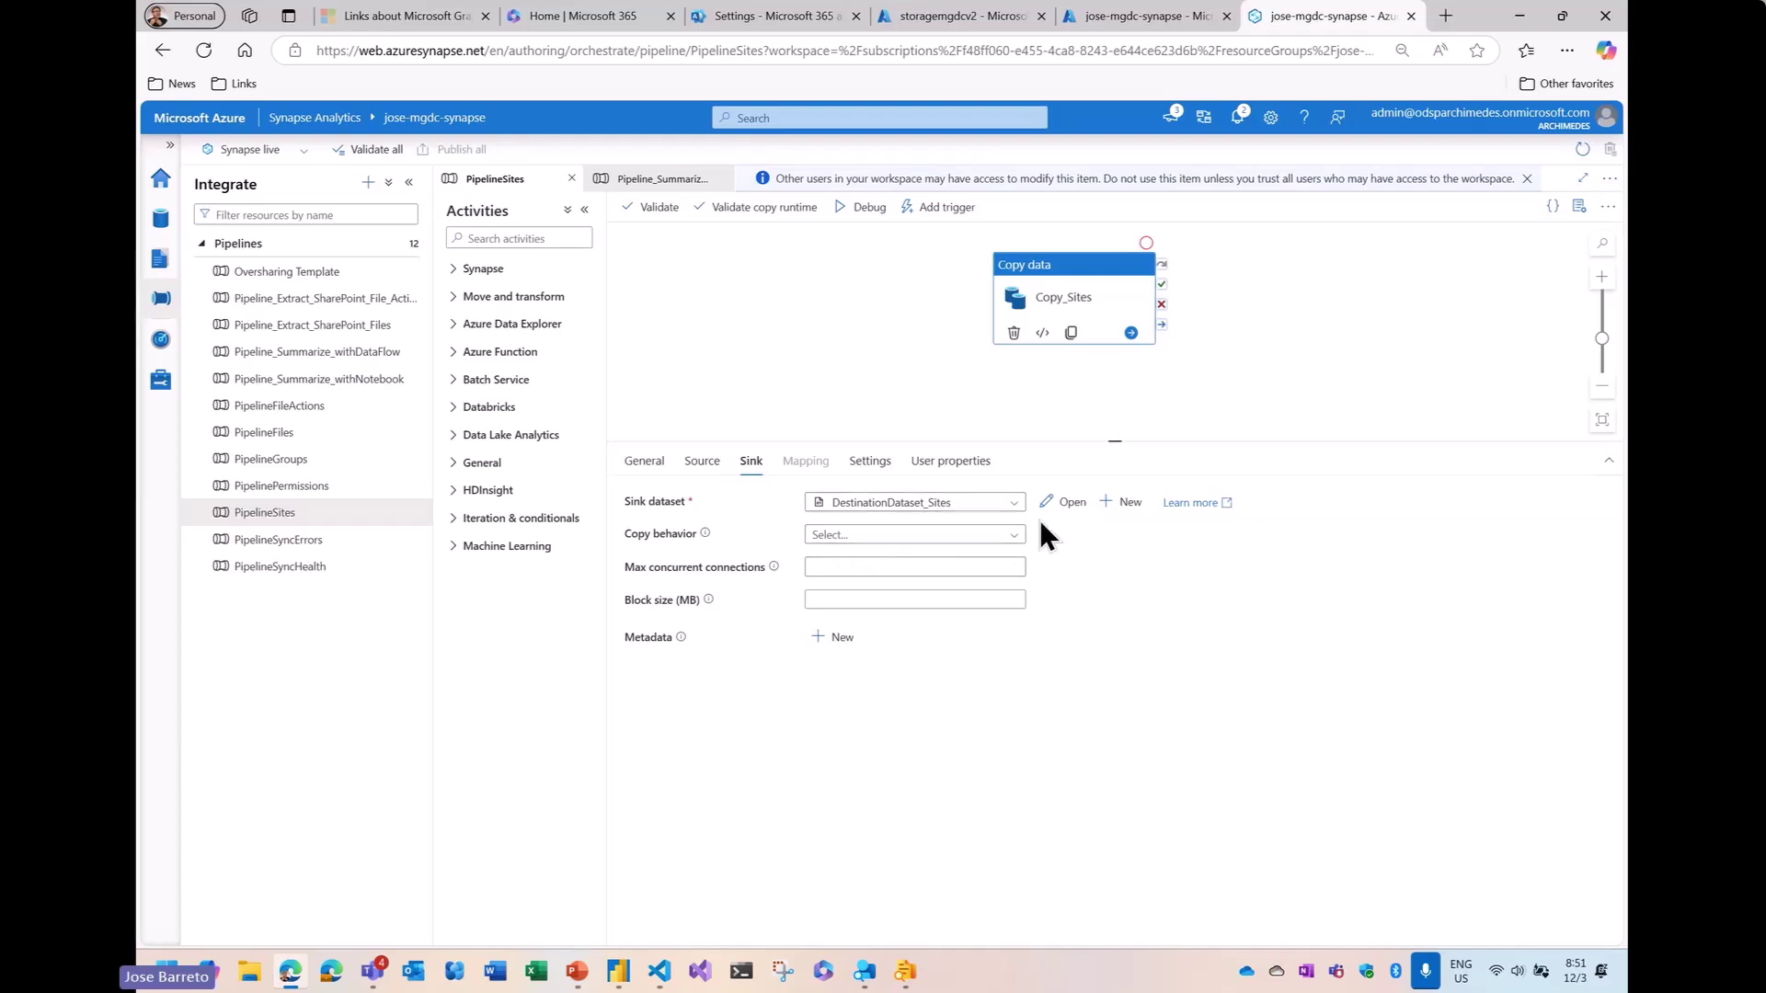
pyautogui.click(1067, 503)
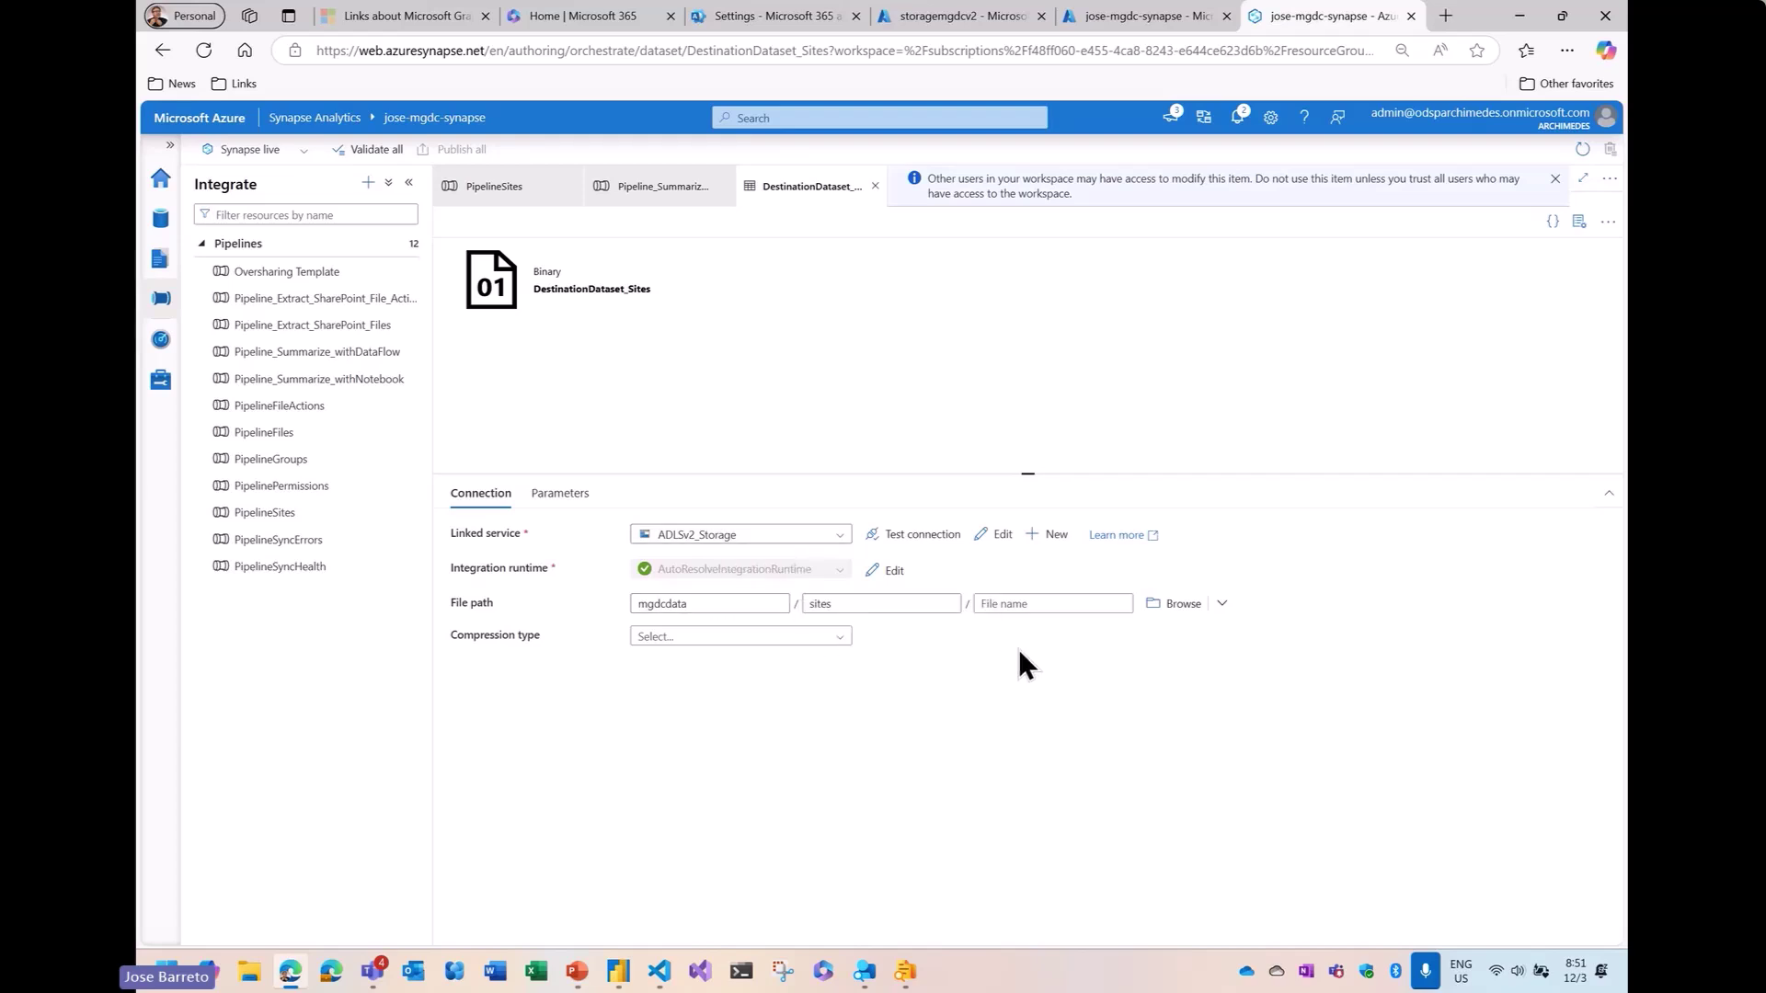
pyautogui.click(875, 186)
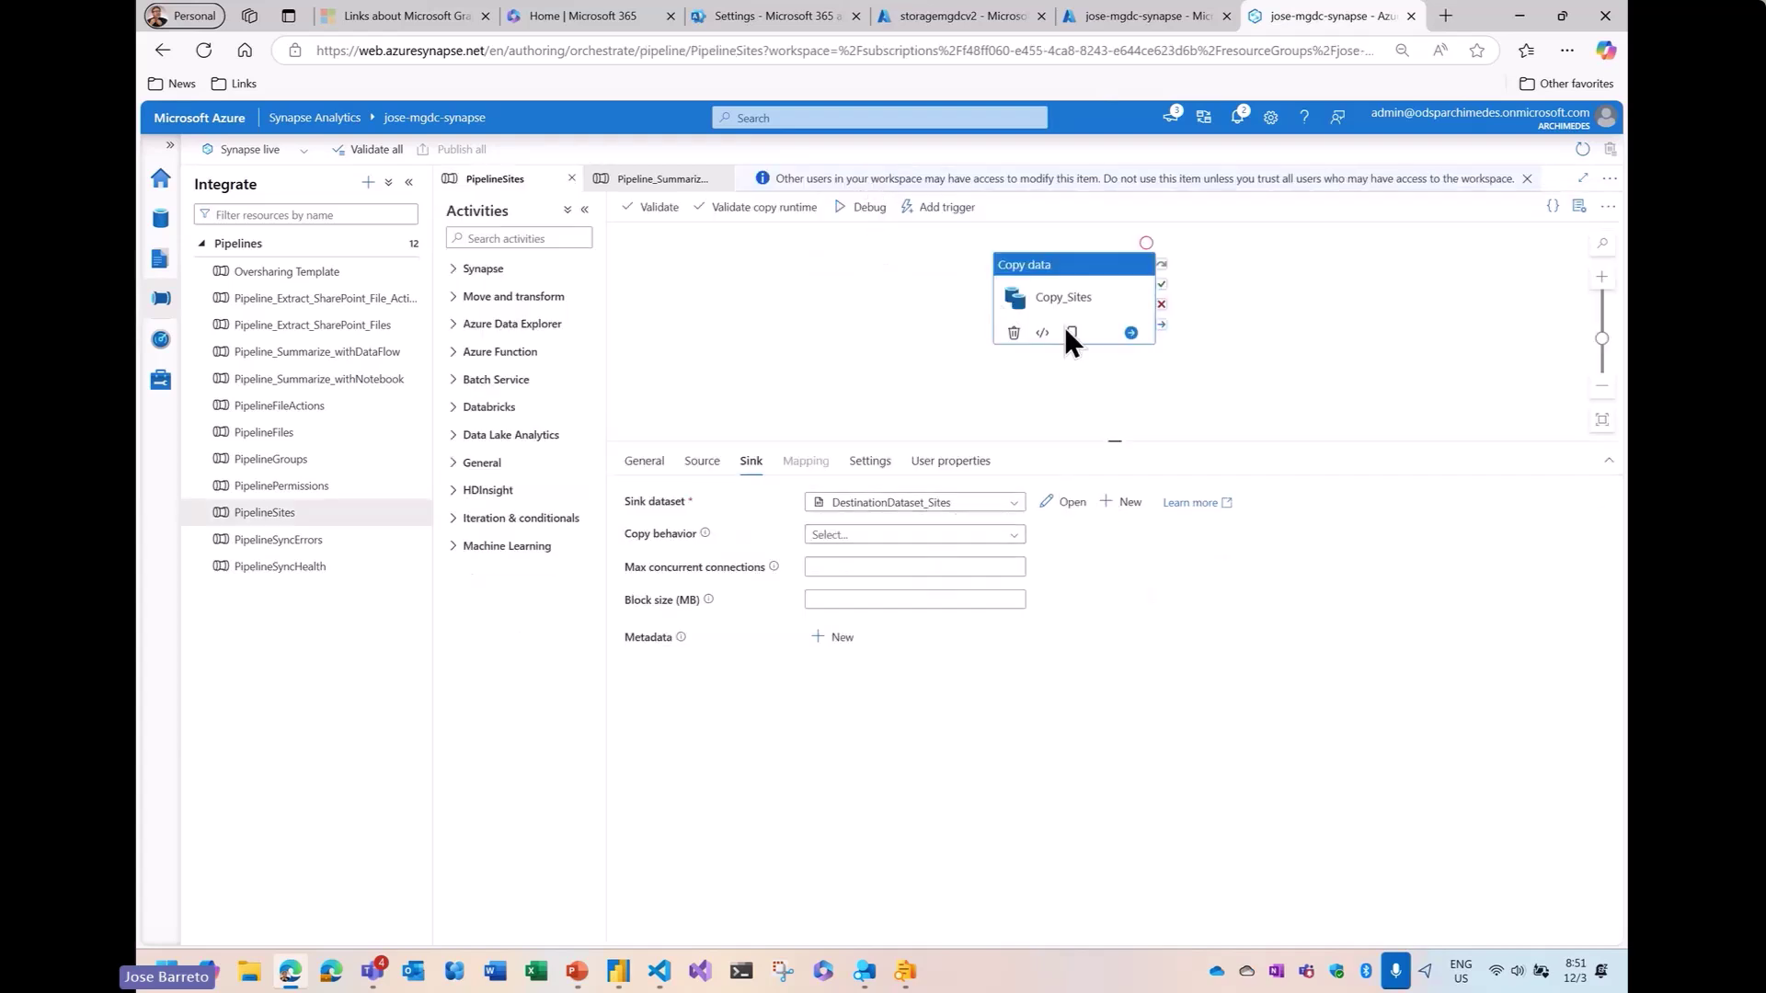
# Run PipelineSites immediately with Add trigger > Trigger now and confirm with OK
pyautogui.click(958, 211)
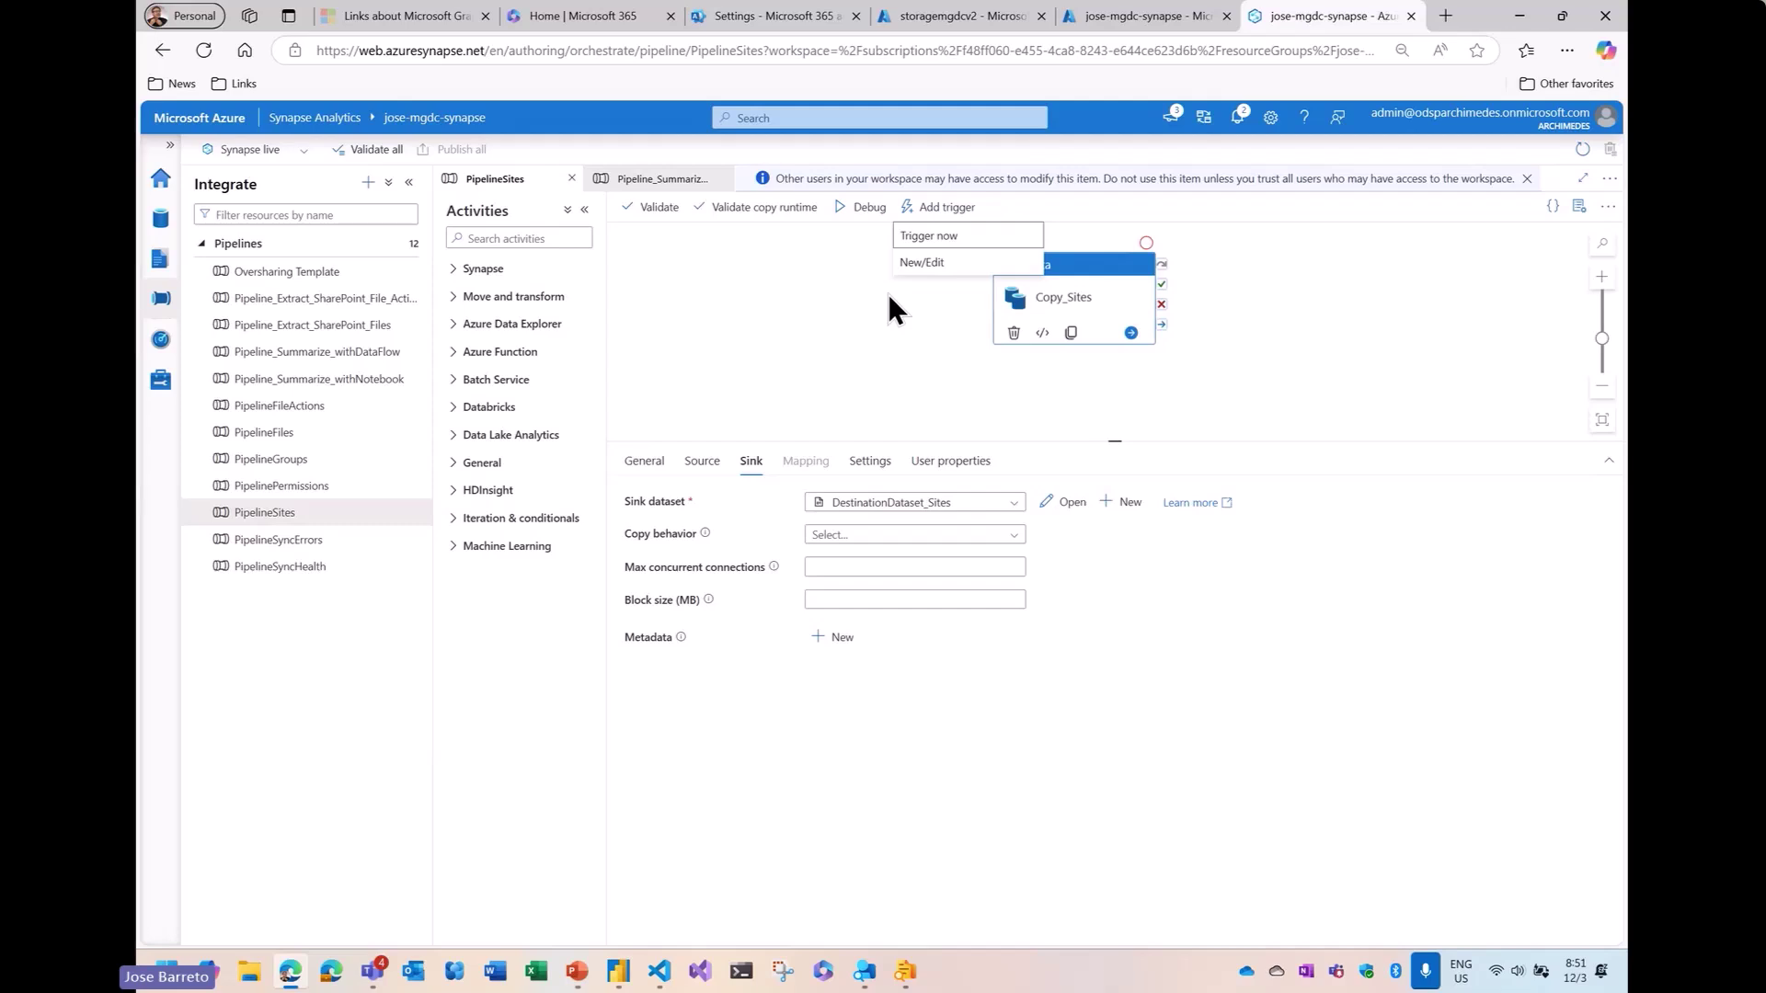
pyautogui.press('Escape')
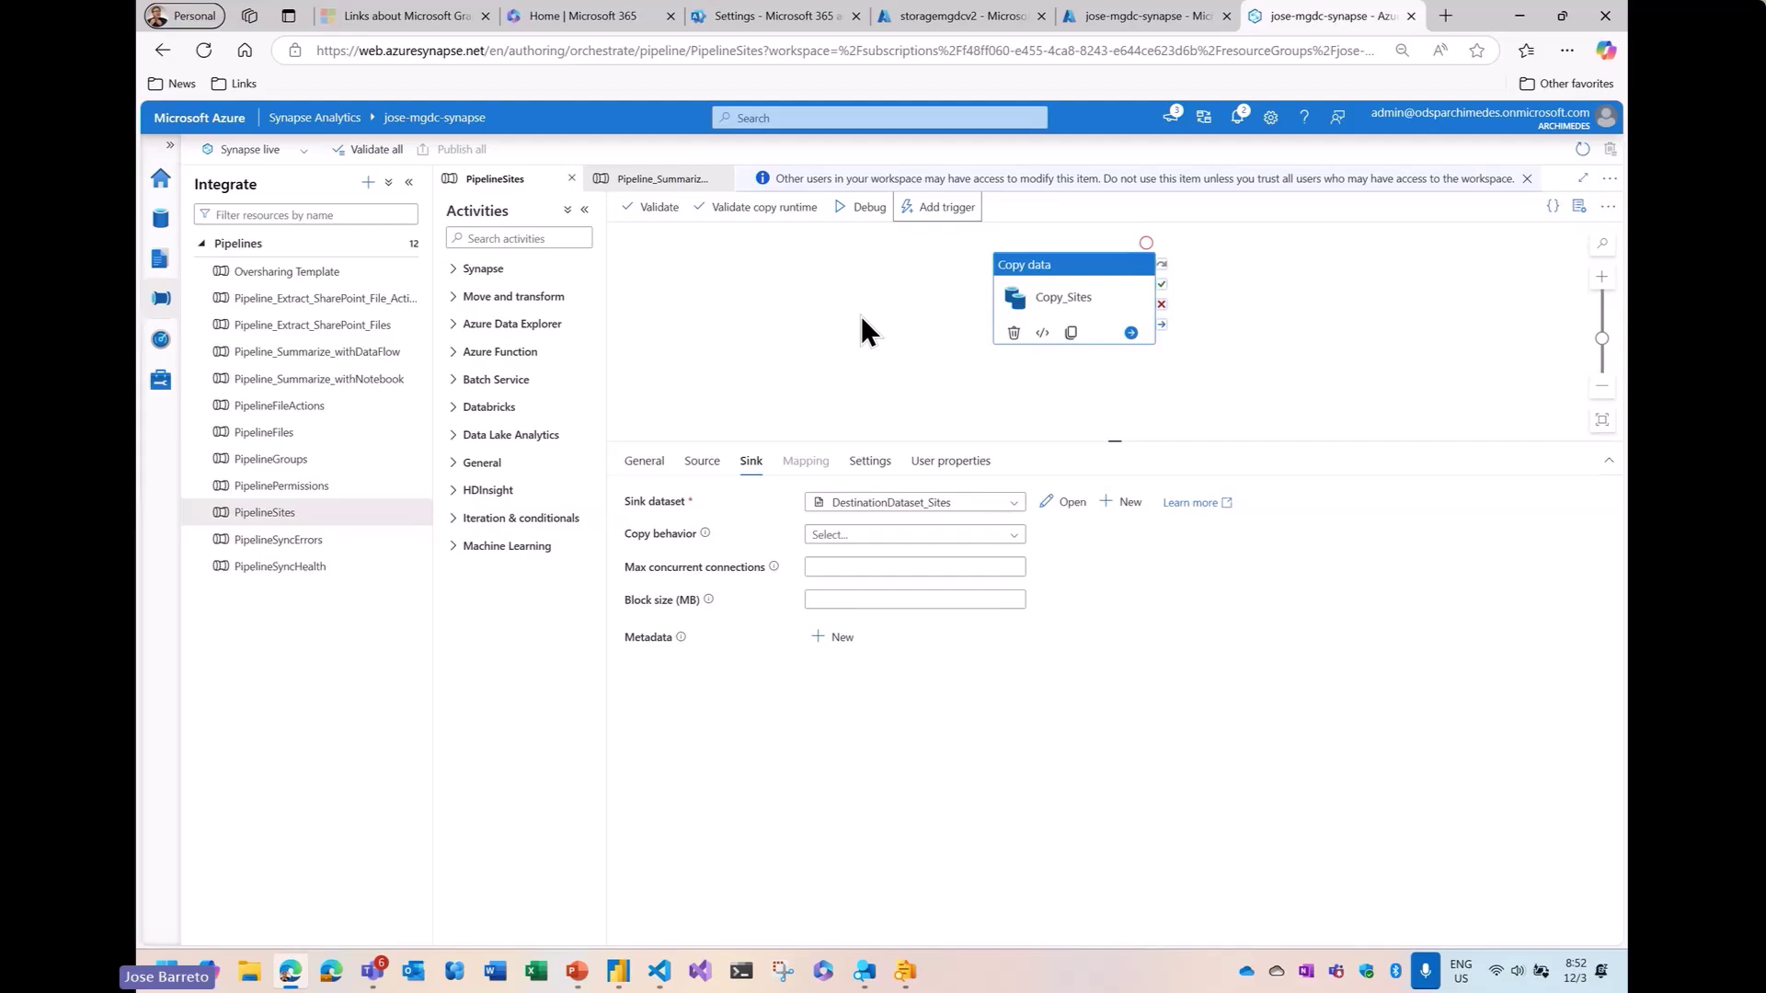
pyautogui.click(943, 207)
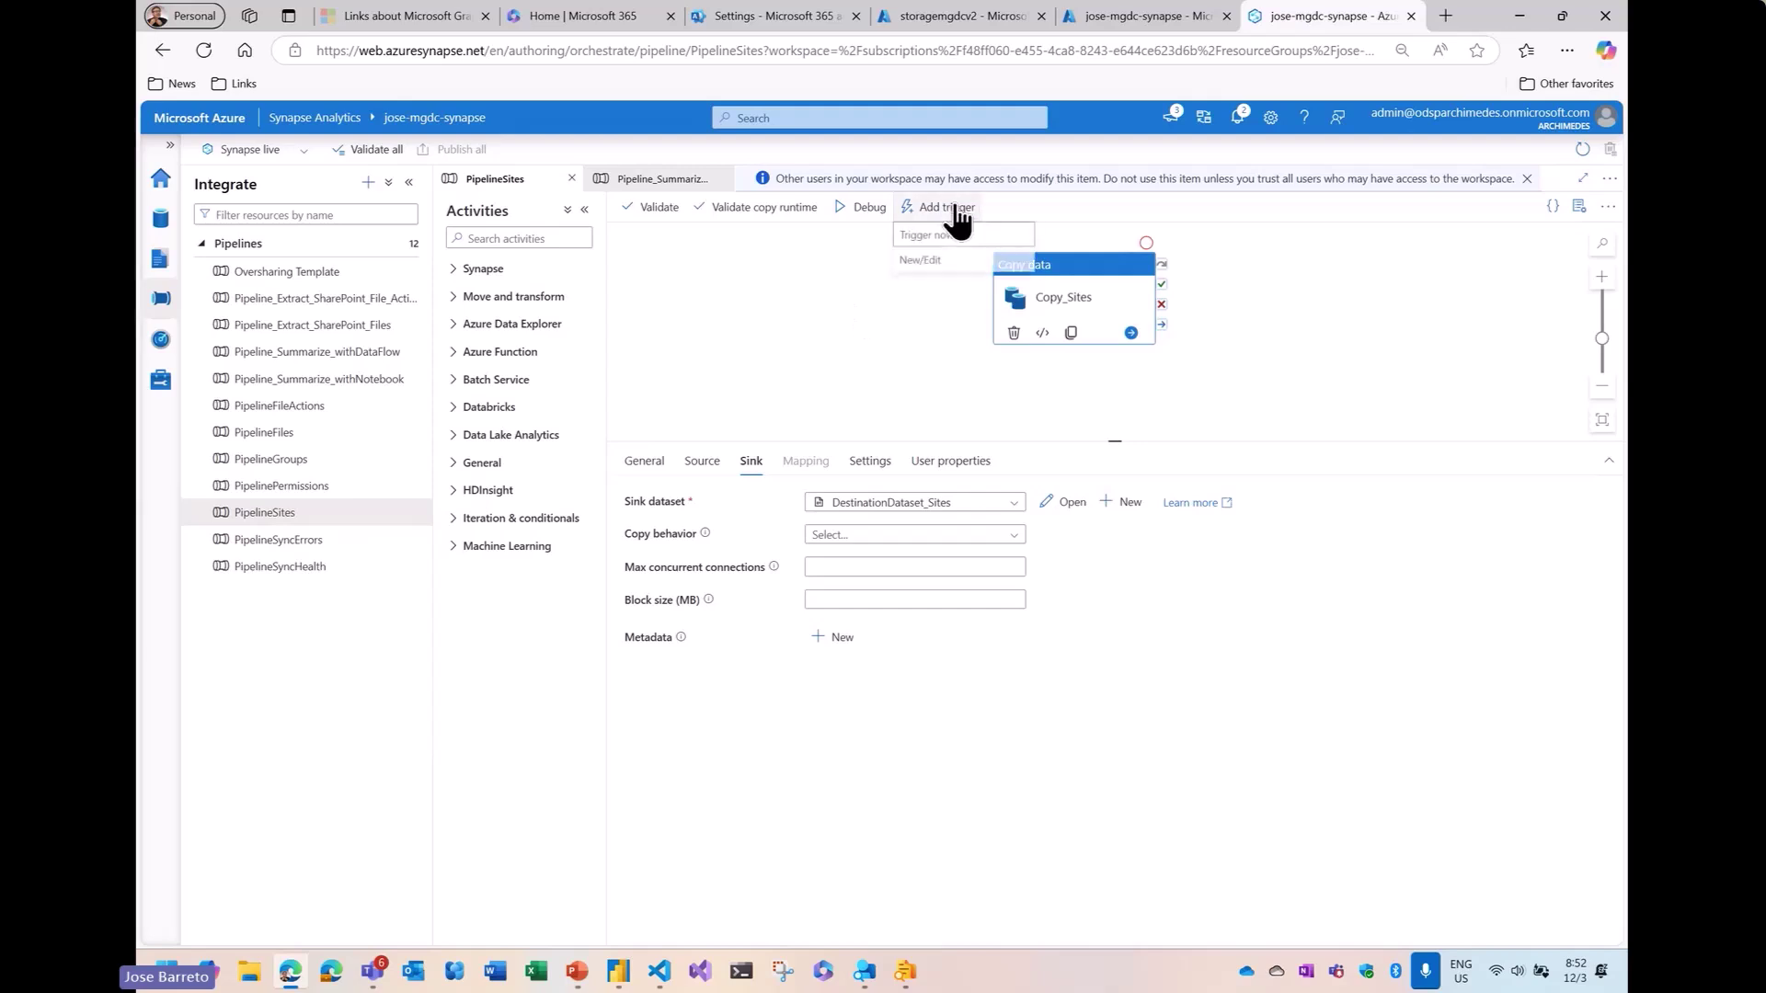
pyautogui.click(928, 237)
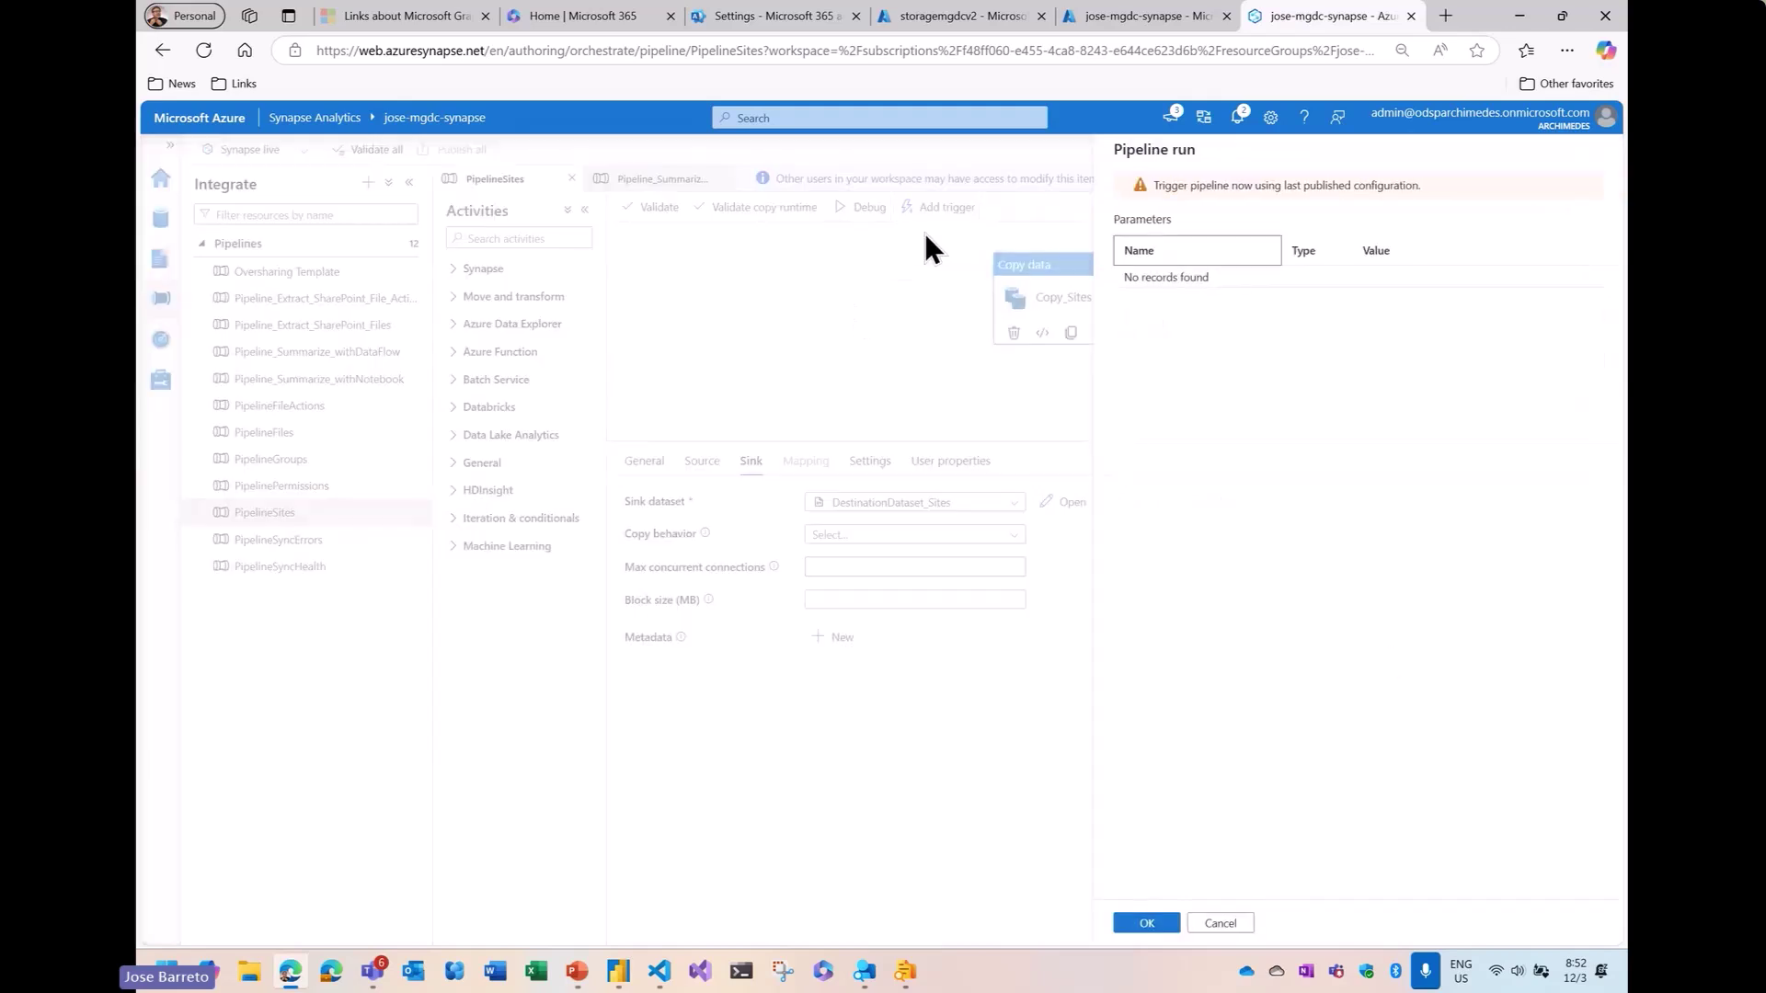
pyautogui.click(1147, 924)
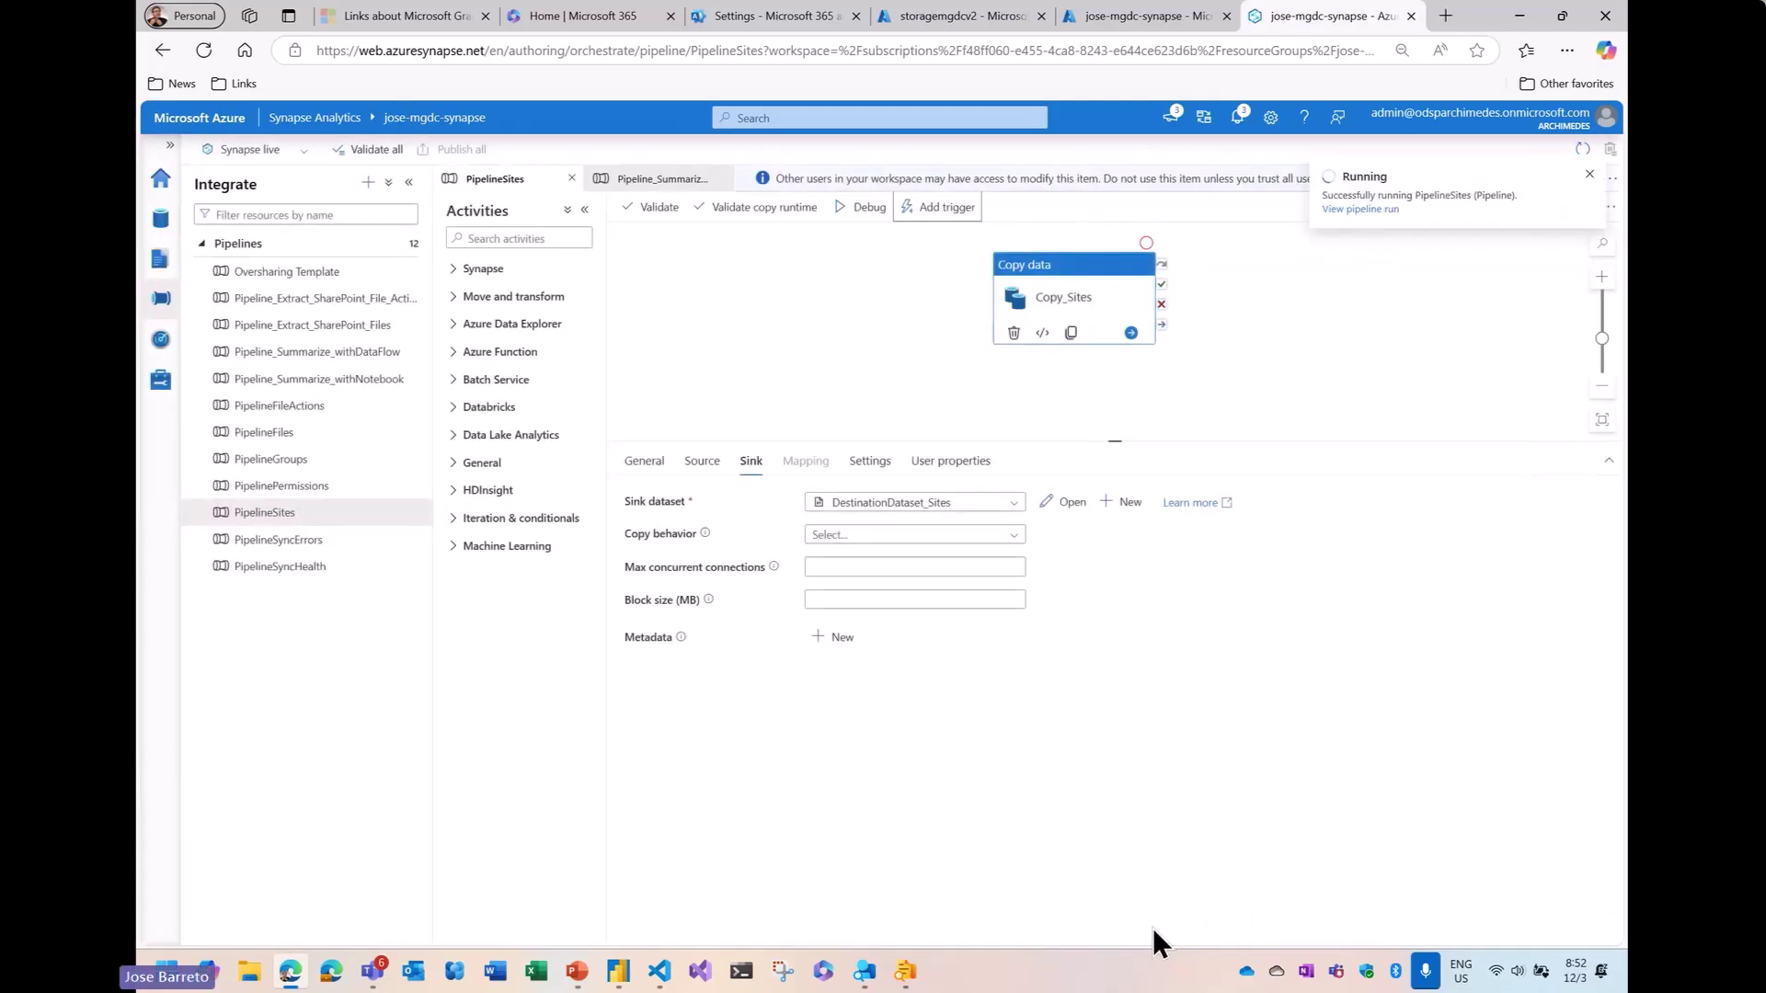
# In Monitor, open the succeeded PipelineSites run and review Copy_Sites details (25m 44s)
pyautogui.click(161, 345)
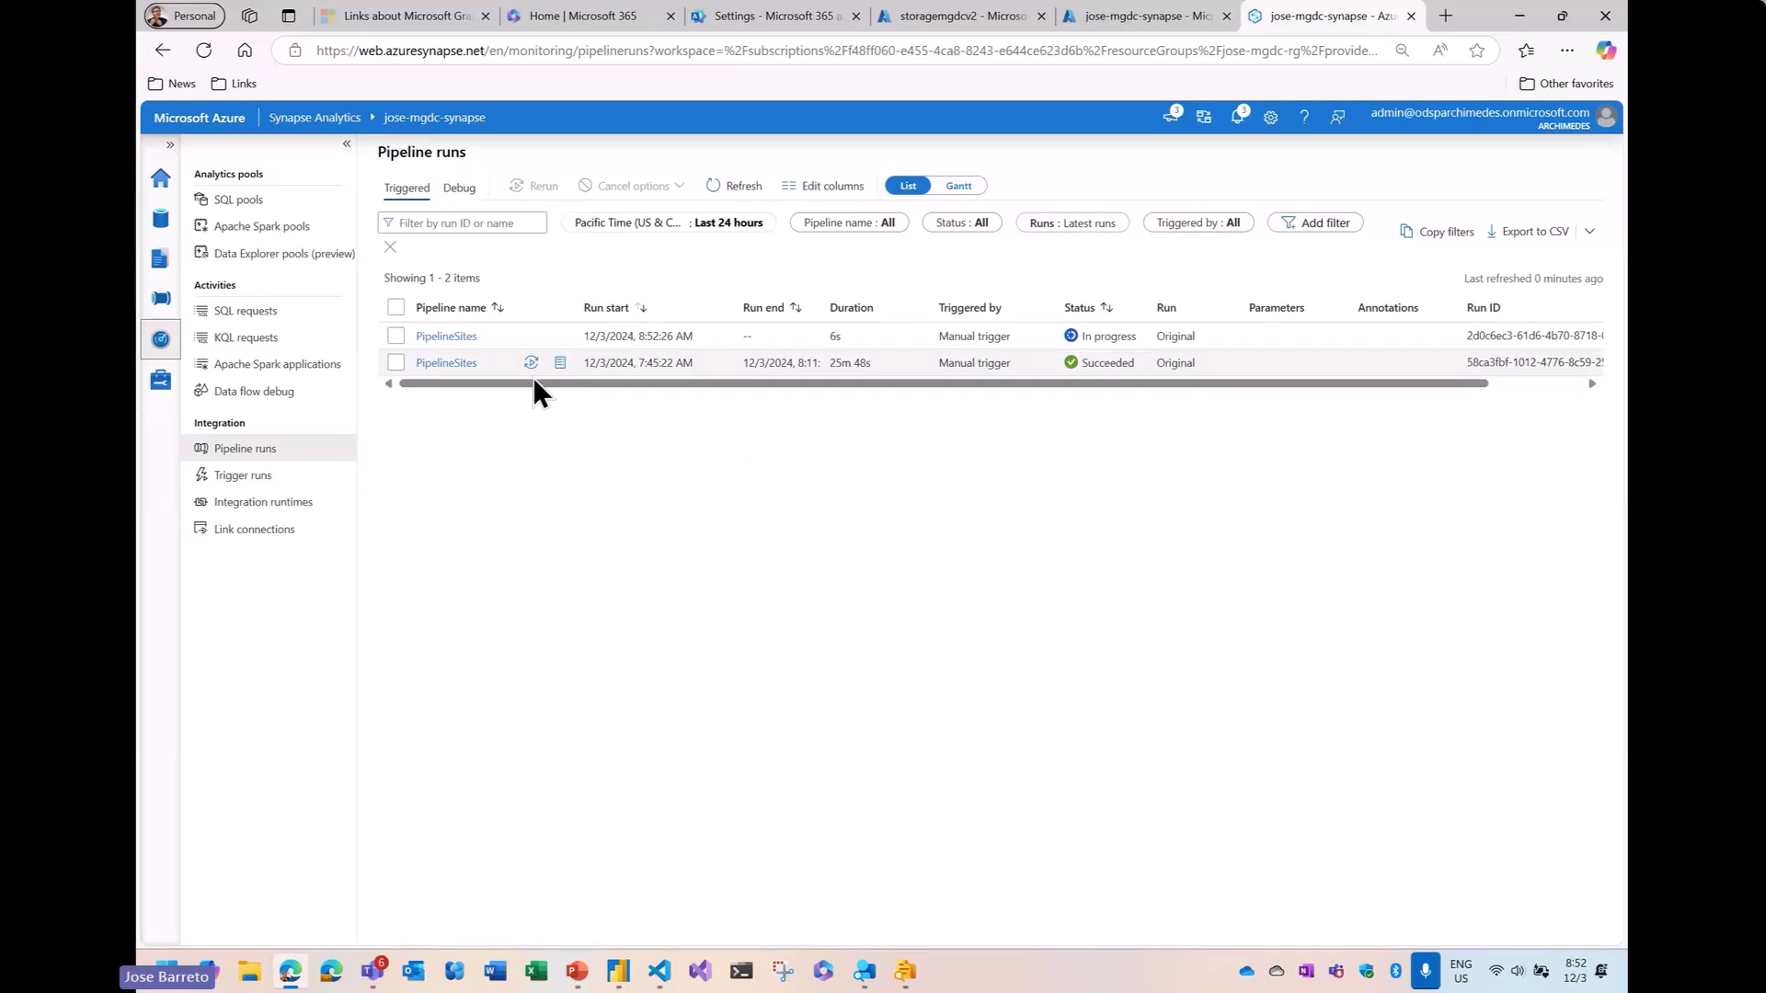
pyautogui.click(457, 364)
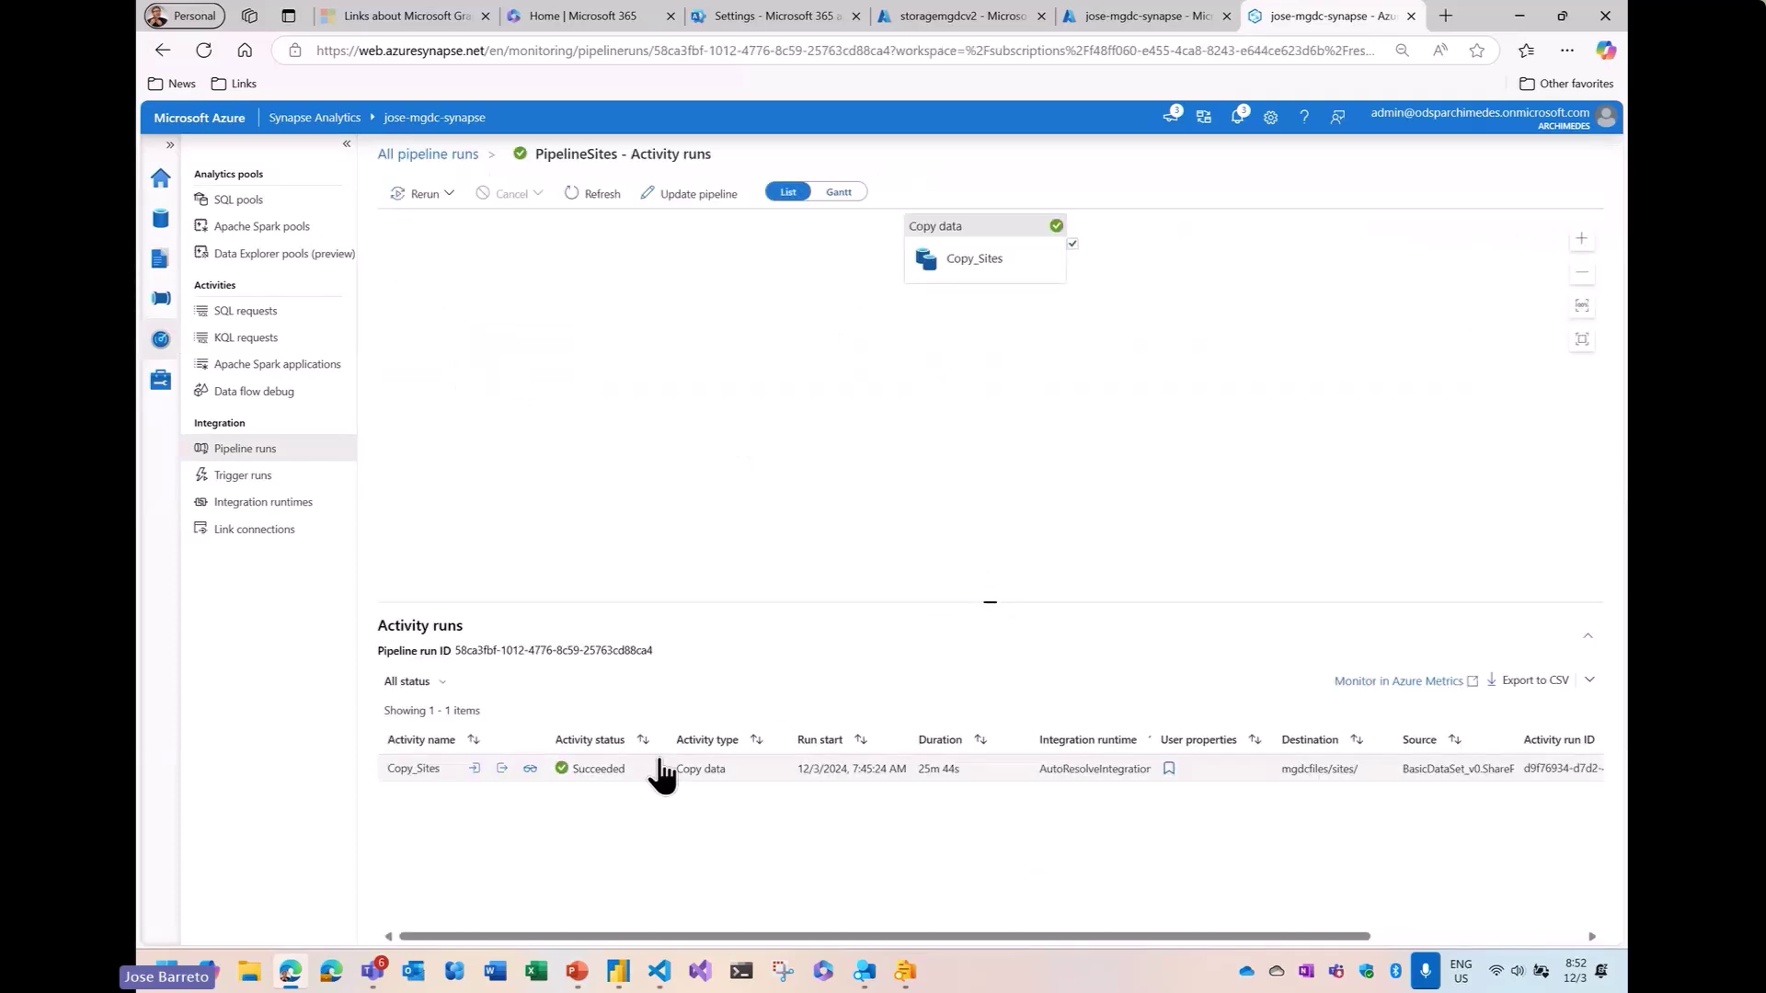
pyautogui.click(530, 770)
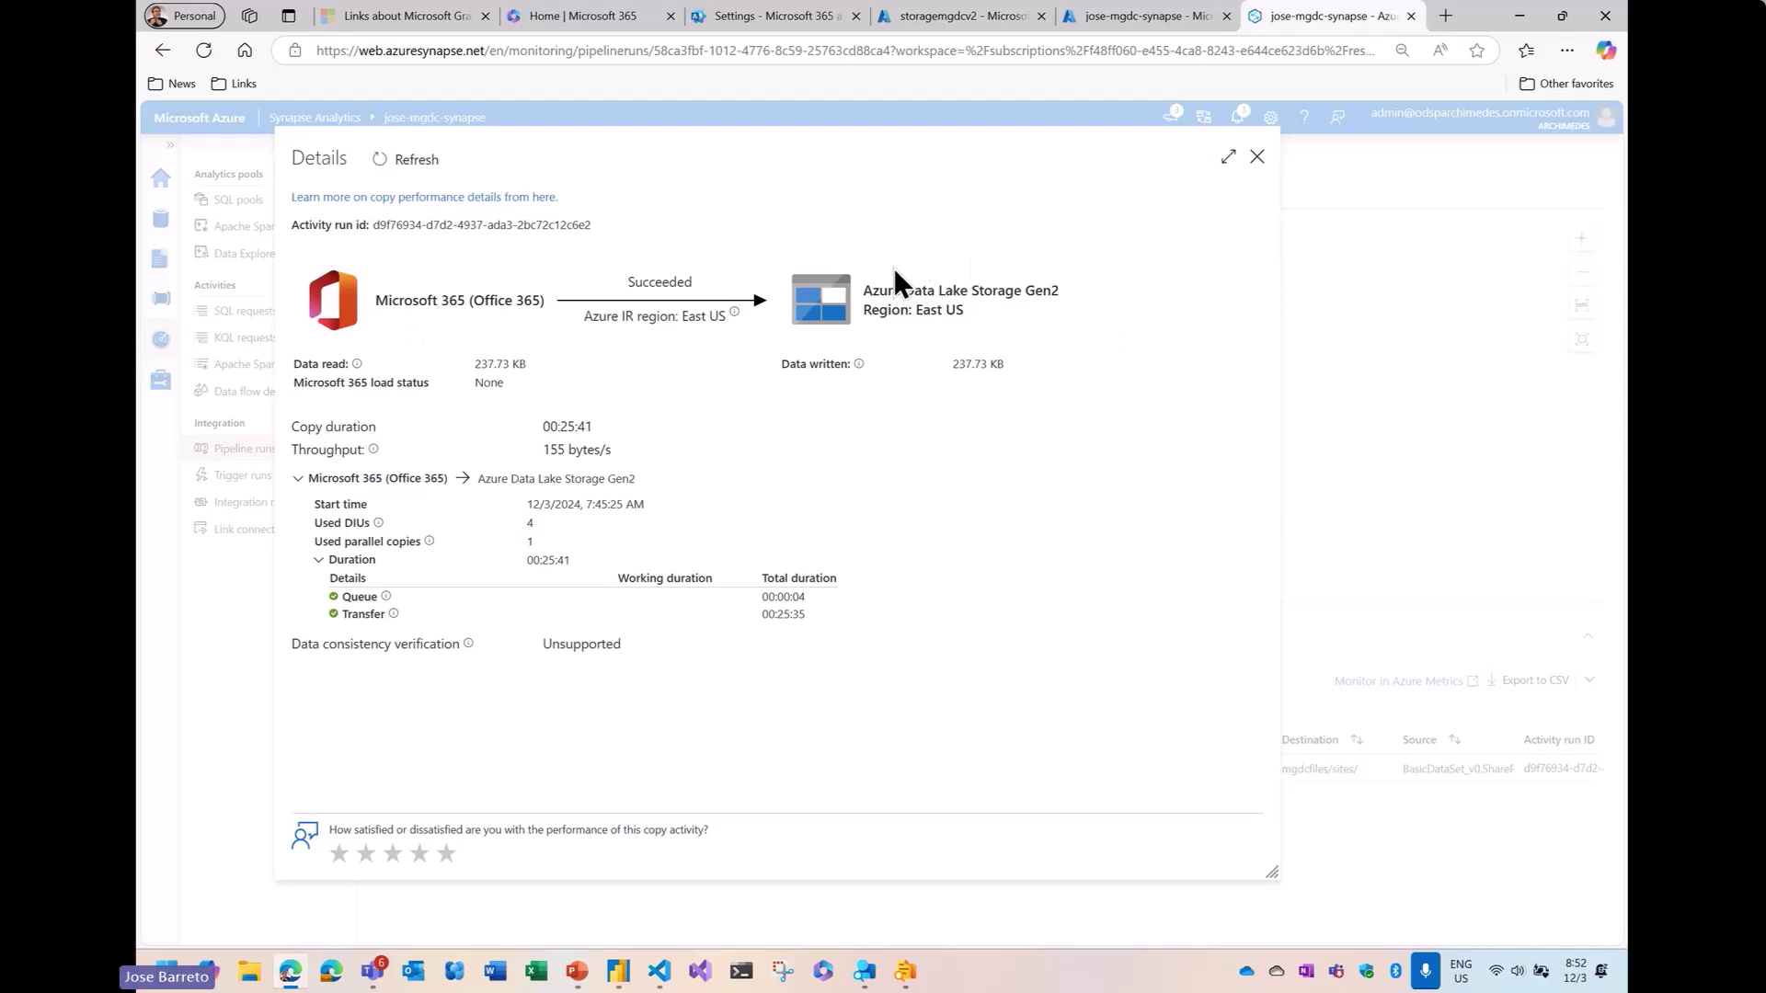
pyautogui.click(1257, 157)
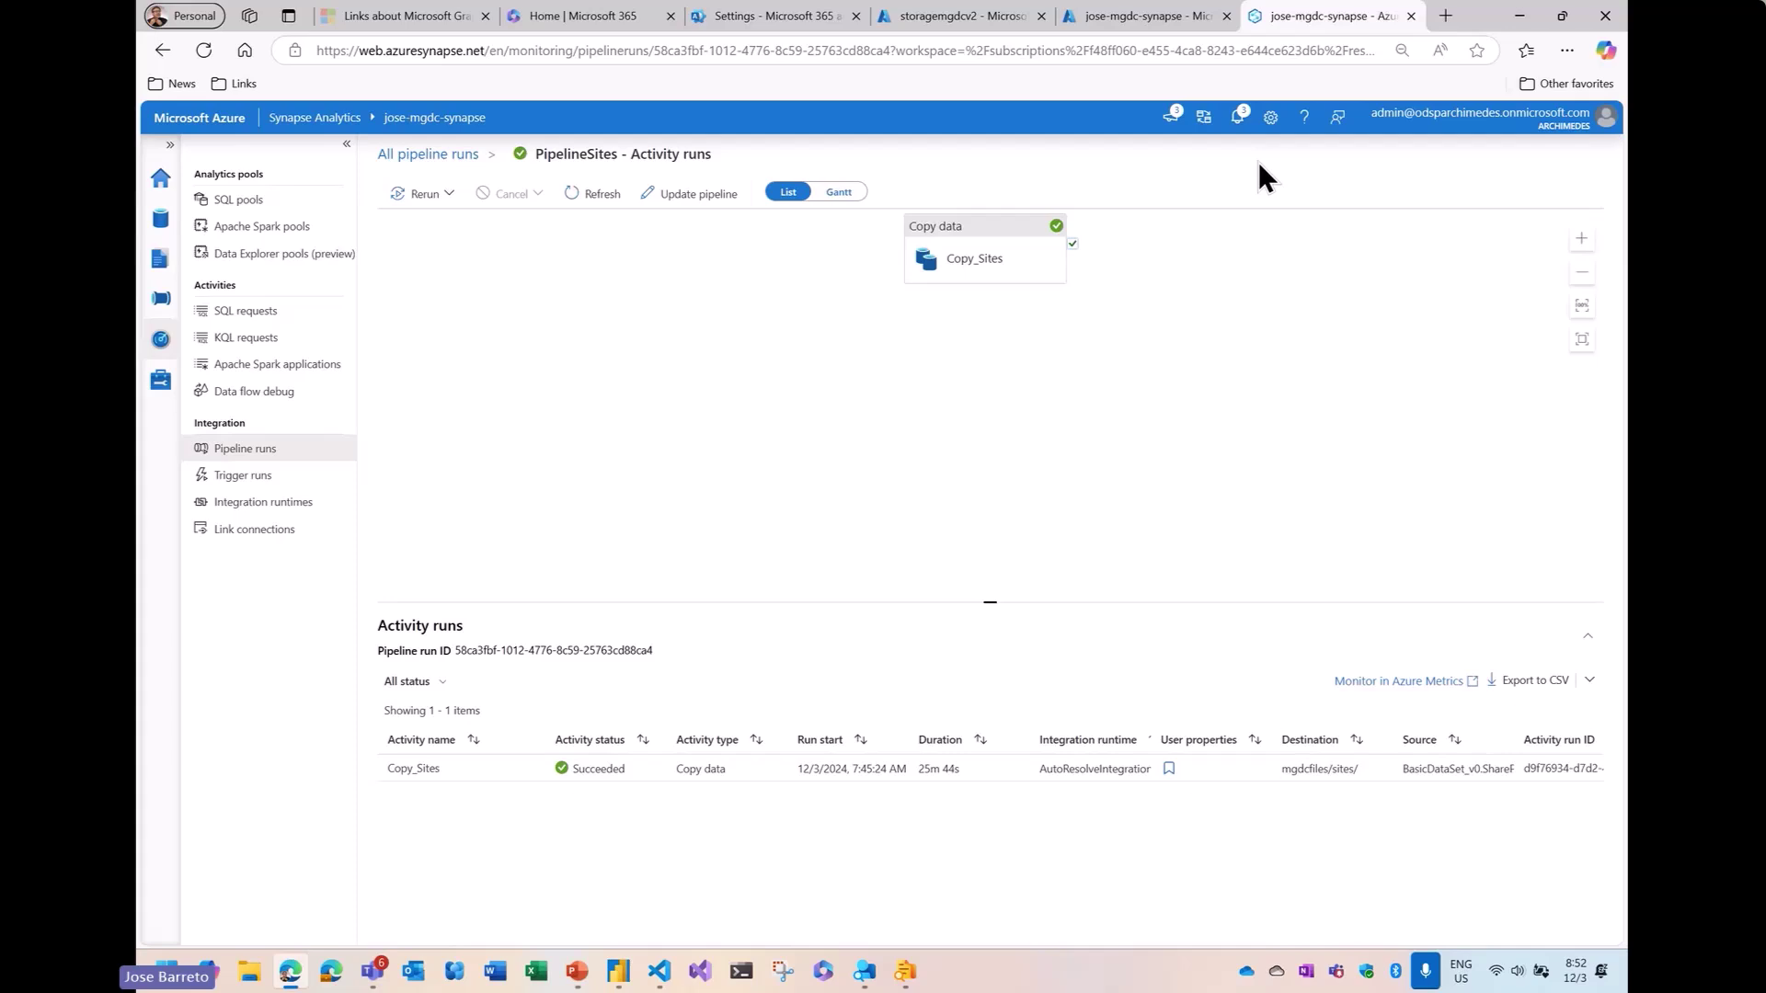
# Minimize the browser and go to slide 12, the Summary slide, in PowerPoint
pyautogui.click(1520, 26)
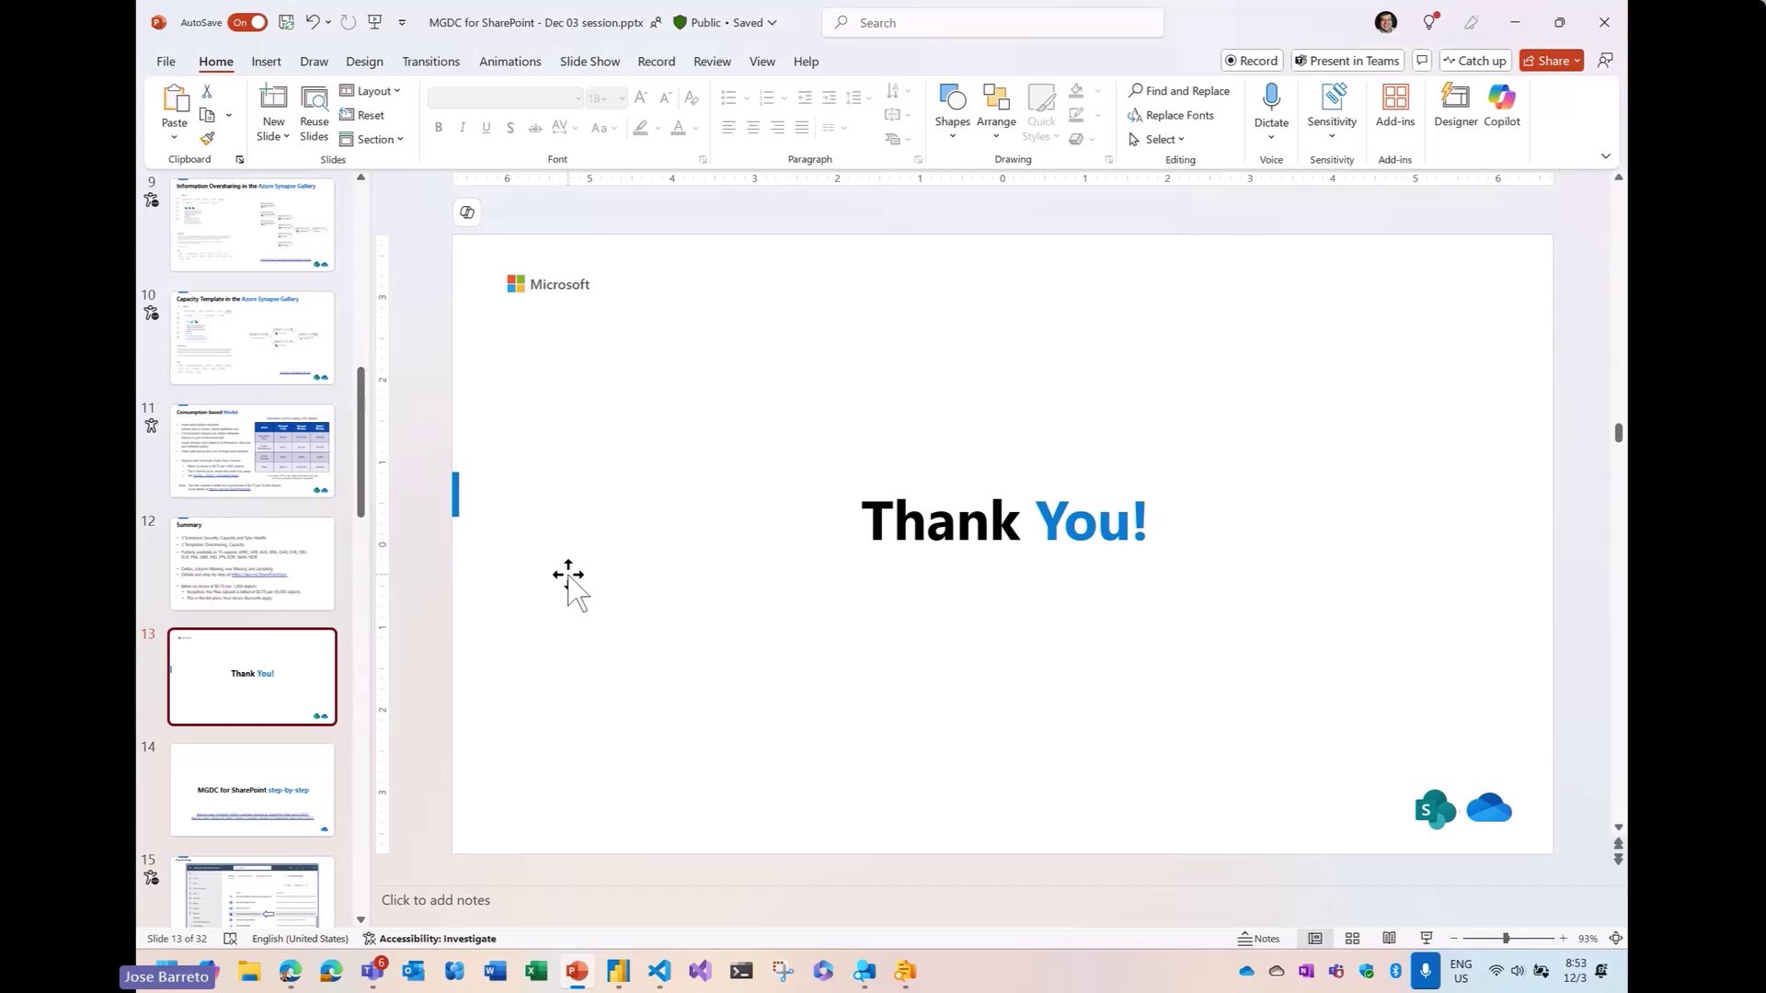
pyautogui.click(243, 559)
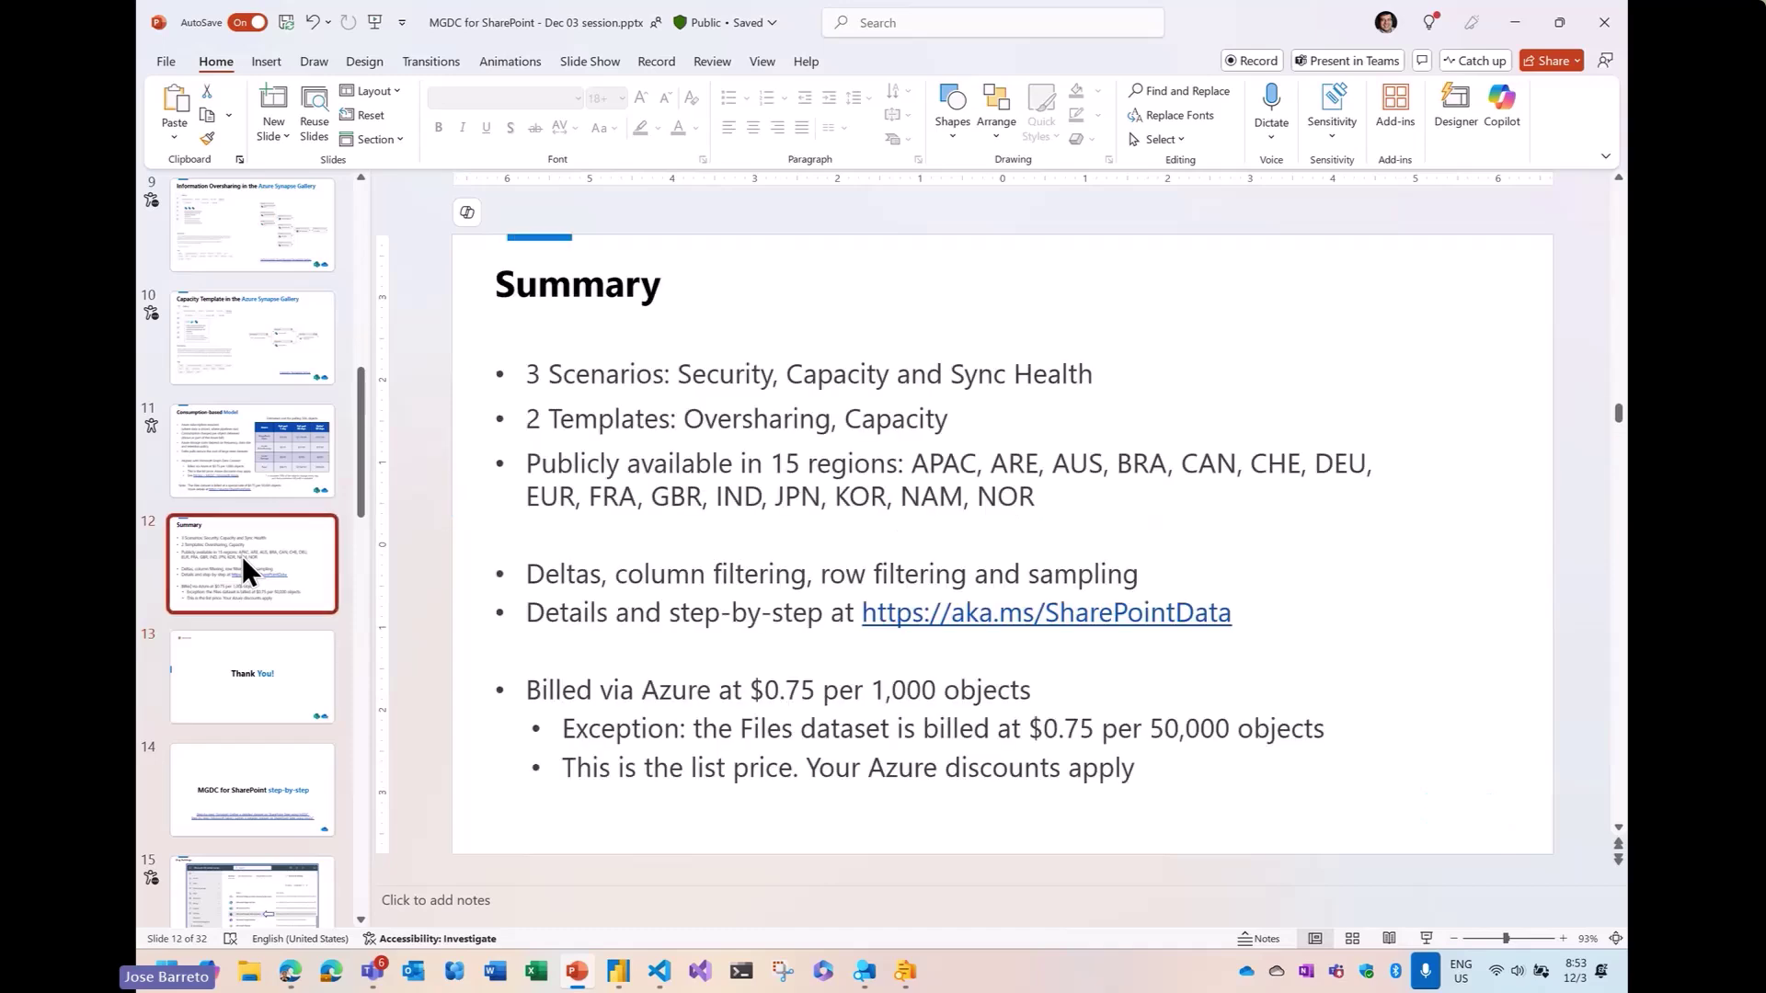